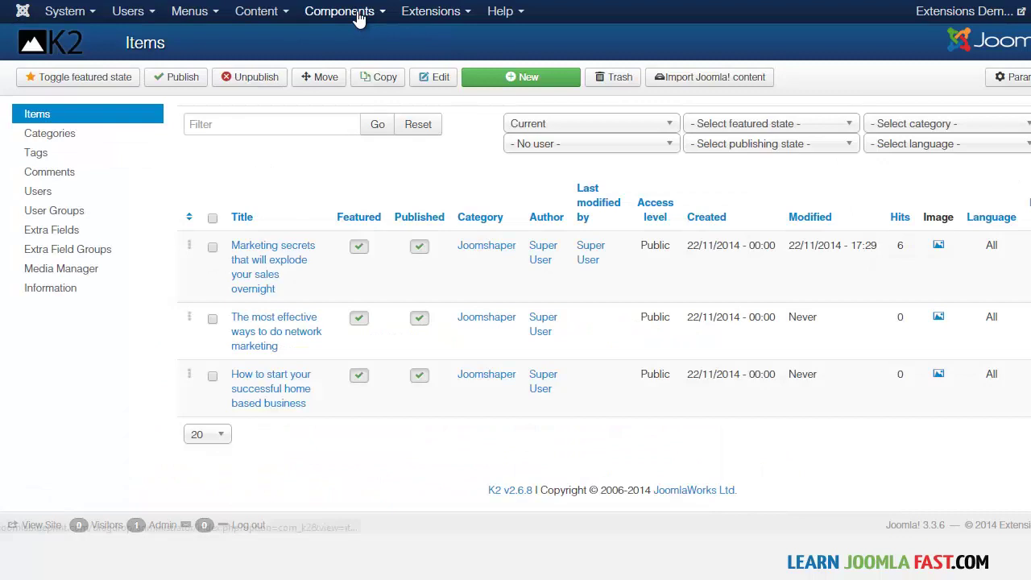
Step: Open the Components menu from the K2 item editor
{"action": "left_click", "coordinate": [355, 13]}
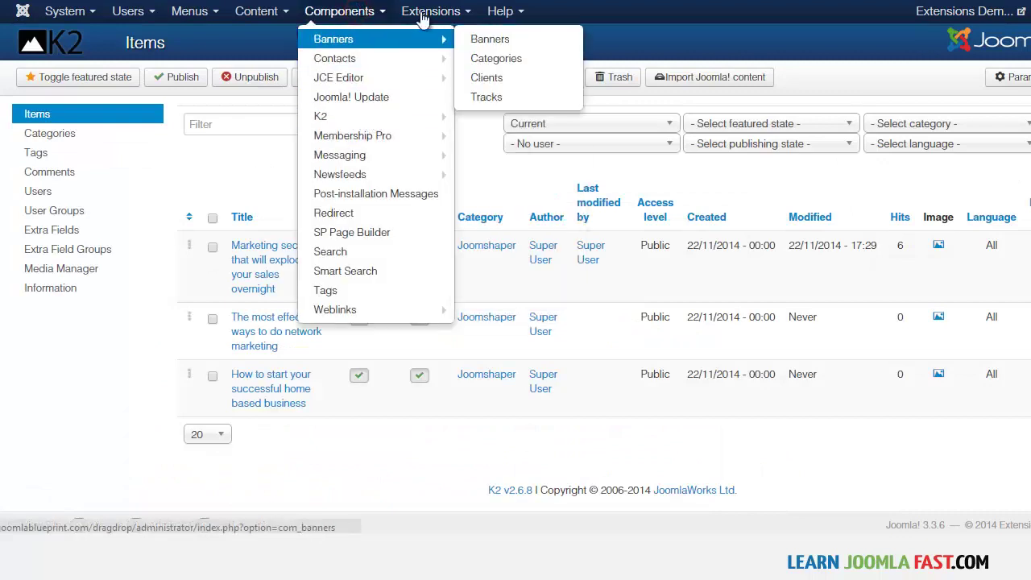
Step: Open the Extension Manager and browse the Install from Web cards down to K2
{"action": "left_click", "coordinate": [423, 13]}
{"action": "left_click", "coordinate": [456, 40]}
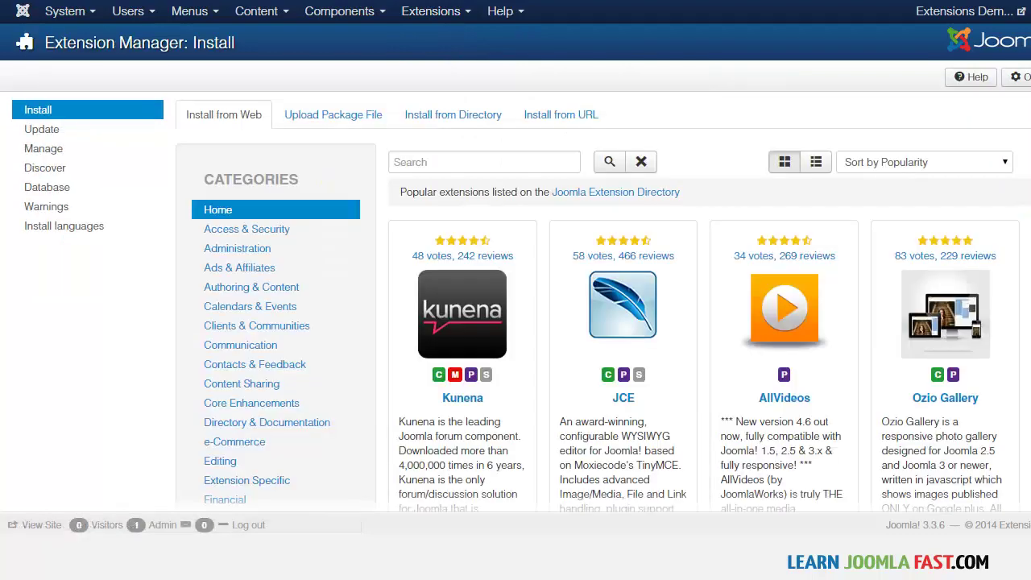
{"action": "scroll", "coordinate": [597, 322], "scroll_direction": "down", "scroll_amount": 15}
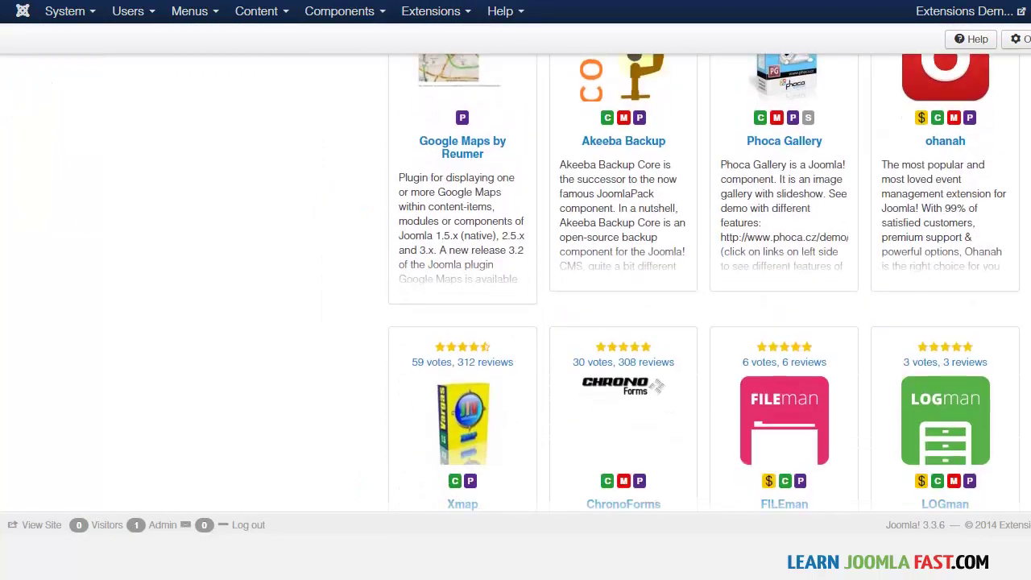
{"action": "scroll", "coordinate": [704, 281], "scroll_direction": "down", "scroll_amount": 5}
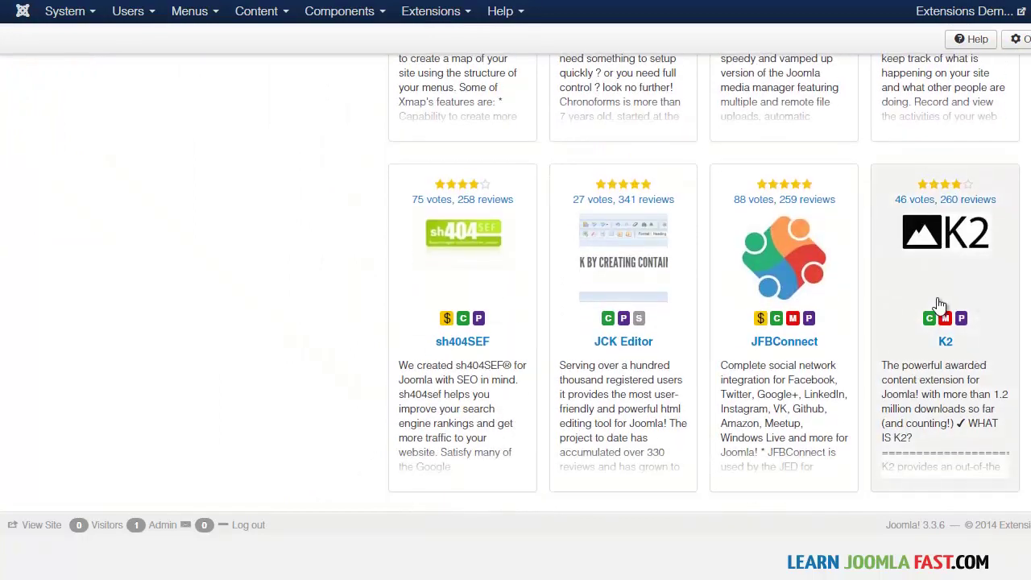
{"action": "scroll", "coordinate": [574, 162], "scroll_direction": "up", "scroll_amount": 20}
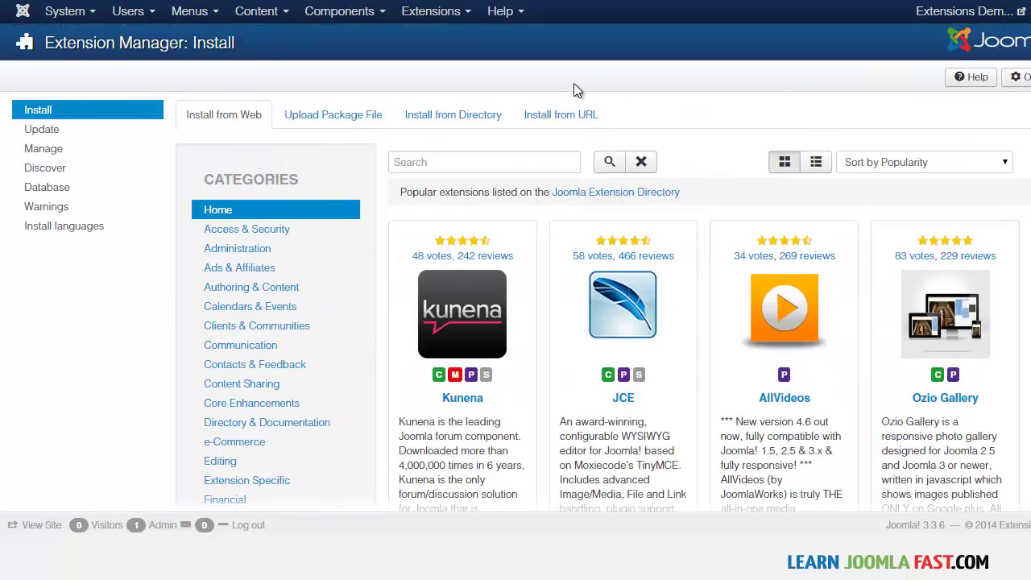
Step: Go to the K2 Items list via Components > K2 > Items
{"action": "left_click", "coordinate": [327, 9]}
{"action": "mouse_move", "coordinate": [330, 118]}
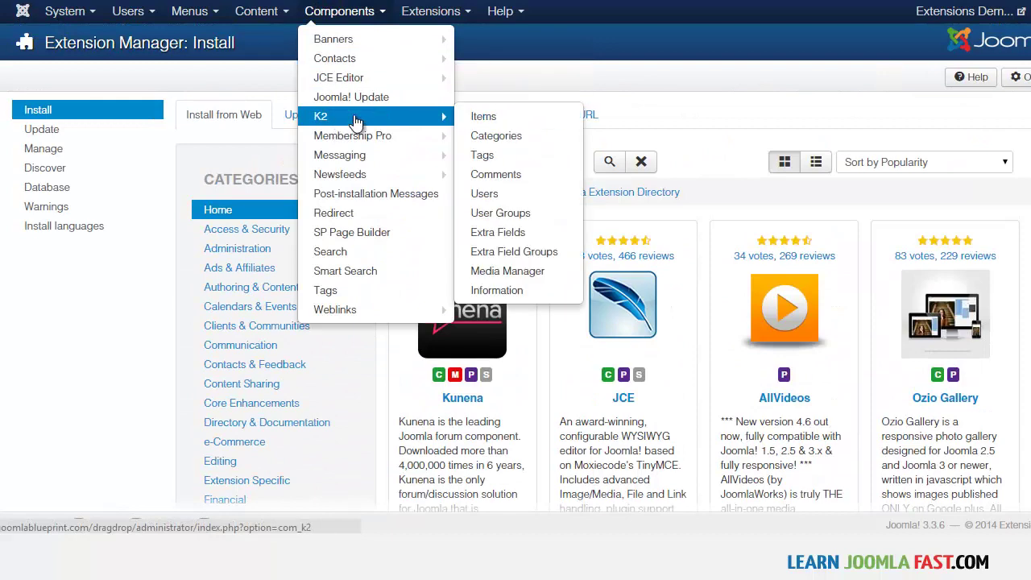
{"action": "left_click", "coordinate": [498, 118]}
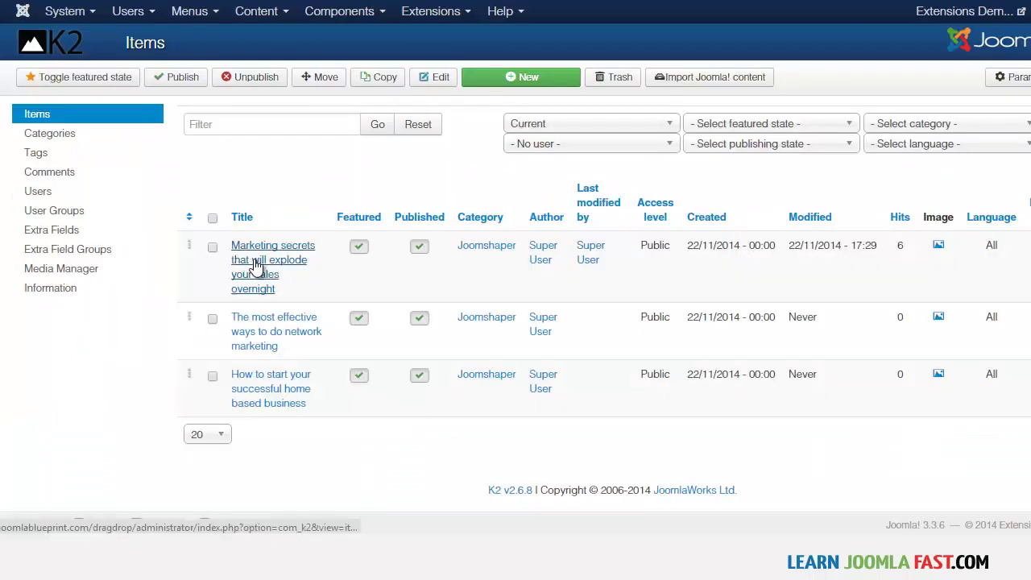
Step: Open 'Marketing secrets that will explode your sales overnight' for editing
{"action": "left_click", "coordinate": [254, 263]}
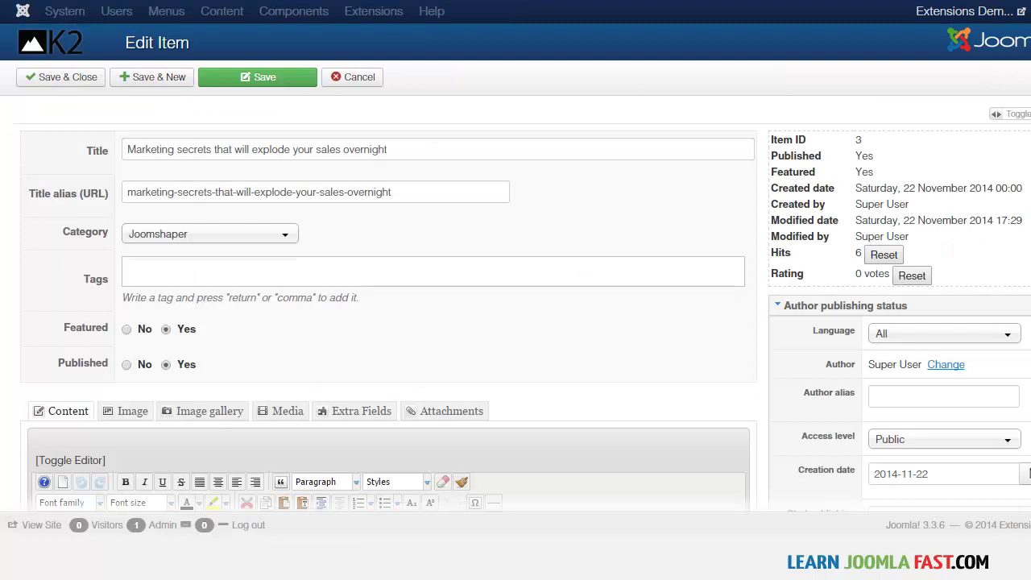
Step: Review the item's featured setting and Image tab, then cancel without saving
{"action": "scroll", "coordinate": [330, 274], "scroll_direction": "down", "scroll_amount": 2}
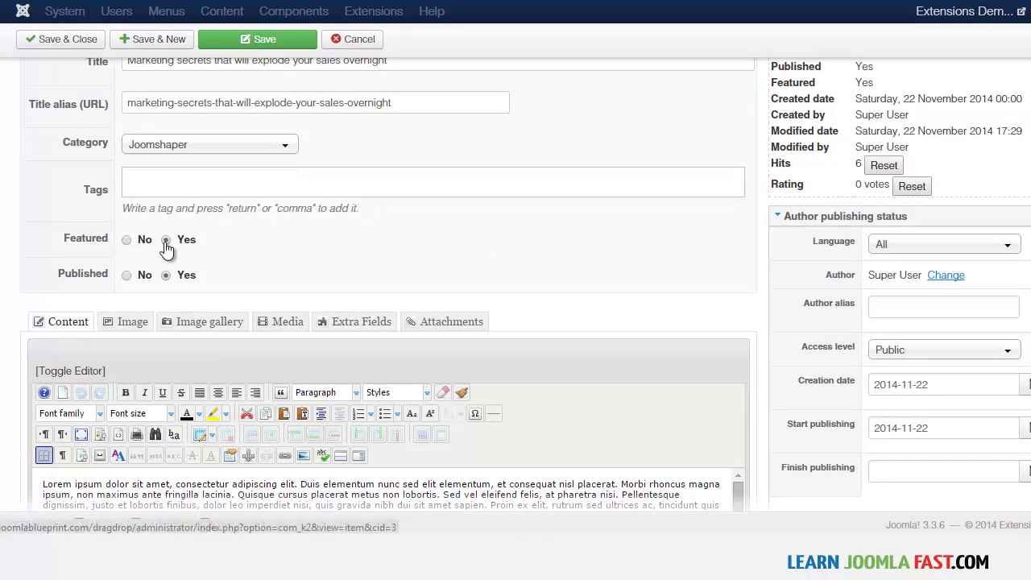
{"action": "scroll", "coordinate": [745, 325], "scroll_direction": "down", "scroll_amount": 3}
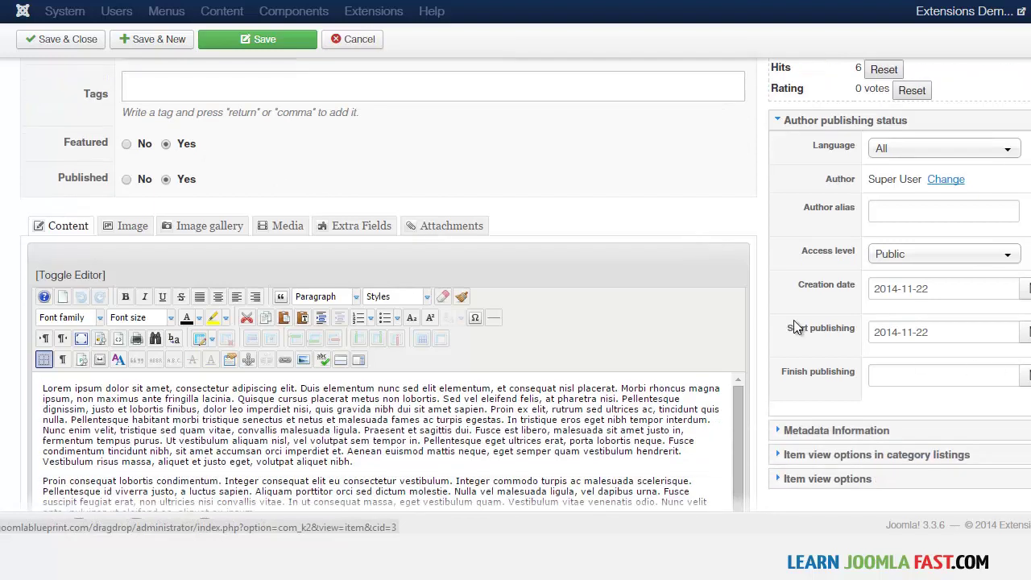
{"action": "scroll", "coordinate": [150, 210], "scroll_direction": "down", "scroll_amount": 1}
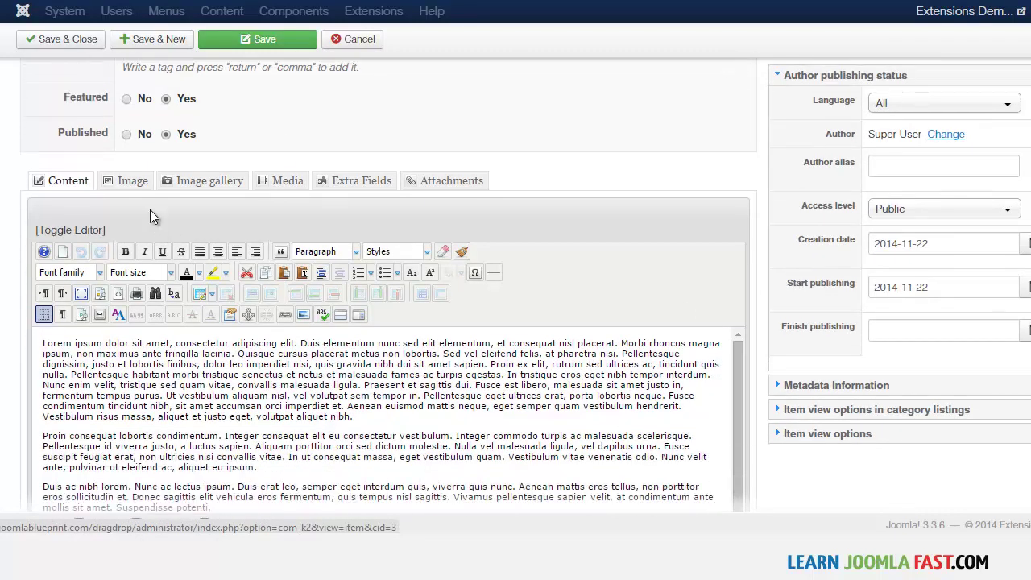
{"action": "left_click", "coordinate": [133, 183]}
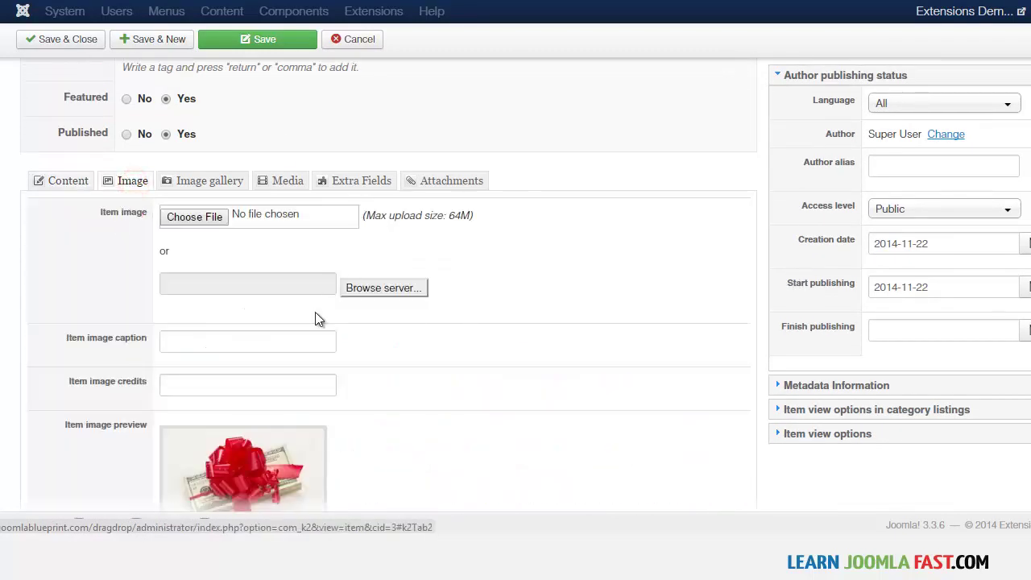
{"action": "left_click", "coordinate": [63, 181]}
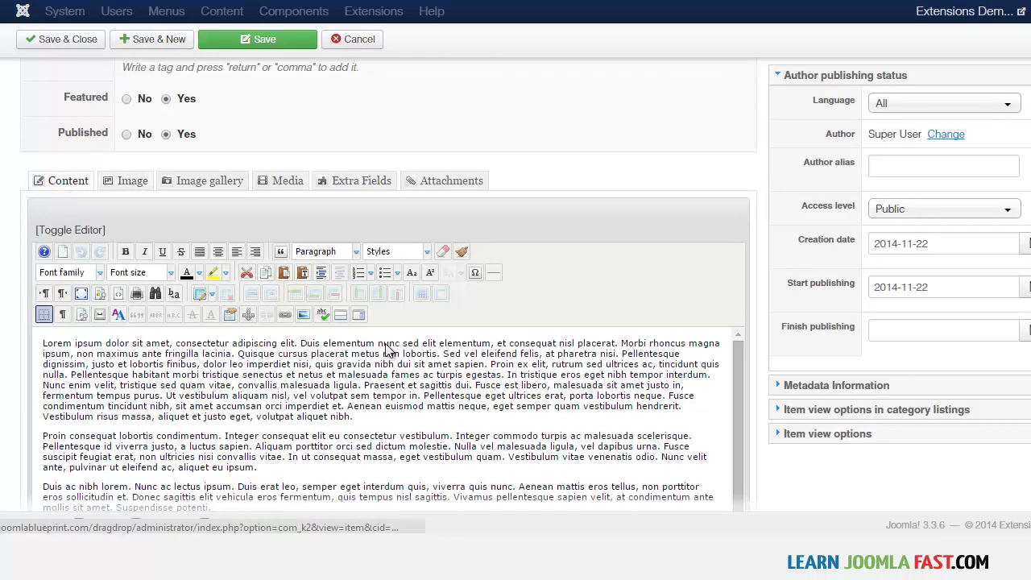
{"action": "scroll", "coordinate": [547, 164], "scroll_direction": "up", "scroll_amount": 5}
{"action": "left_click", "coordinate": [354, 74]}
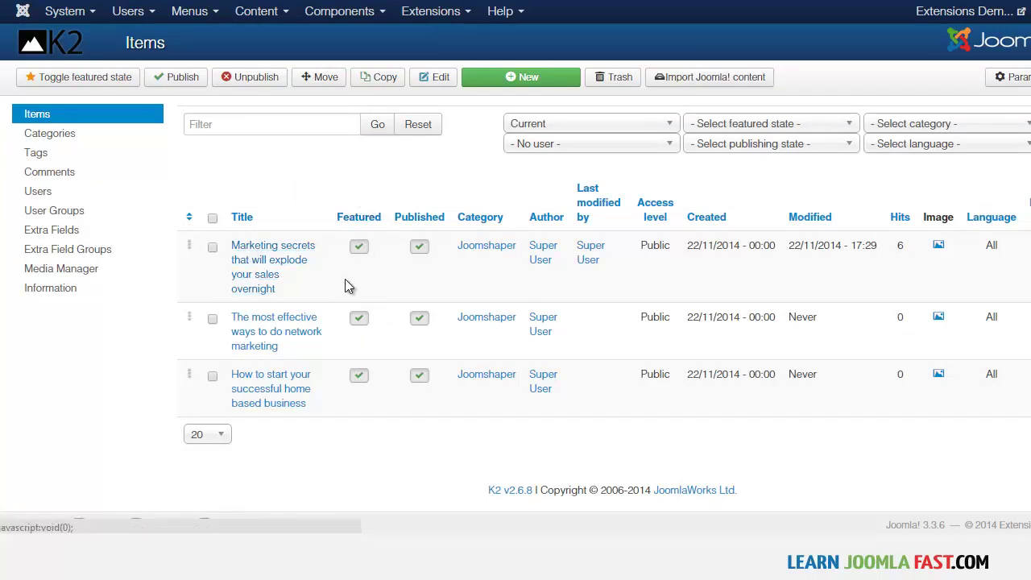
Step: Toggle the red X marks in the Featured column so the items are featured
{"action": "left_click", "coordinate": [360, 257]}
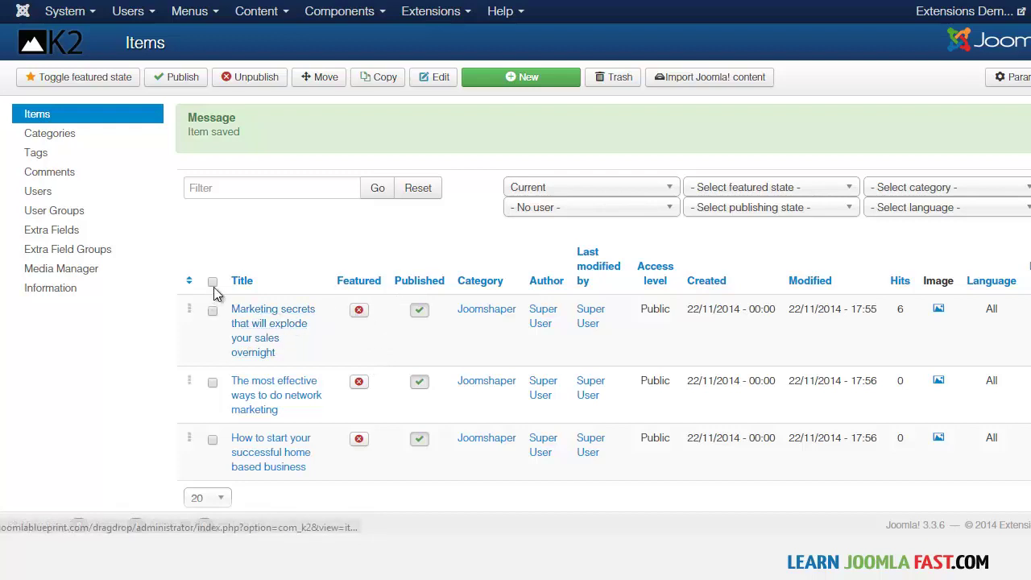
{"action": "left_click", "coordinate": [359, 310]}
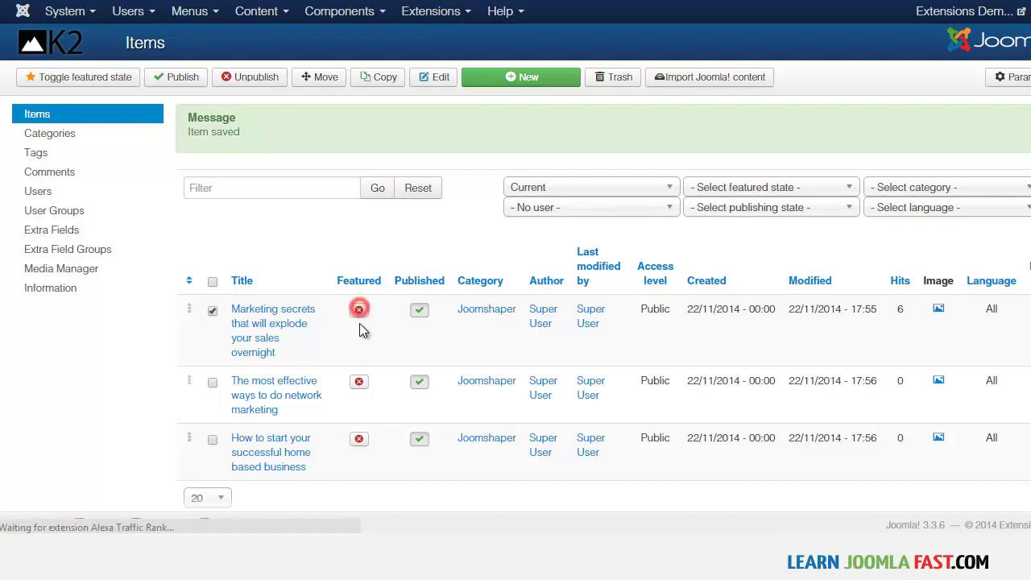
{"action": "left_click", "coordinate": [359, 384]}
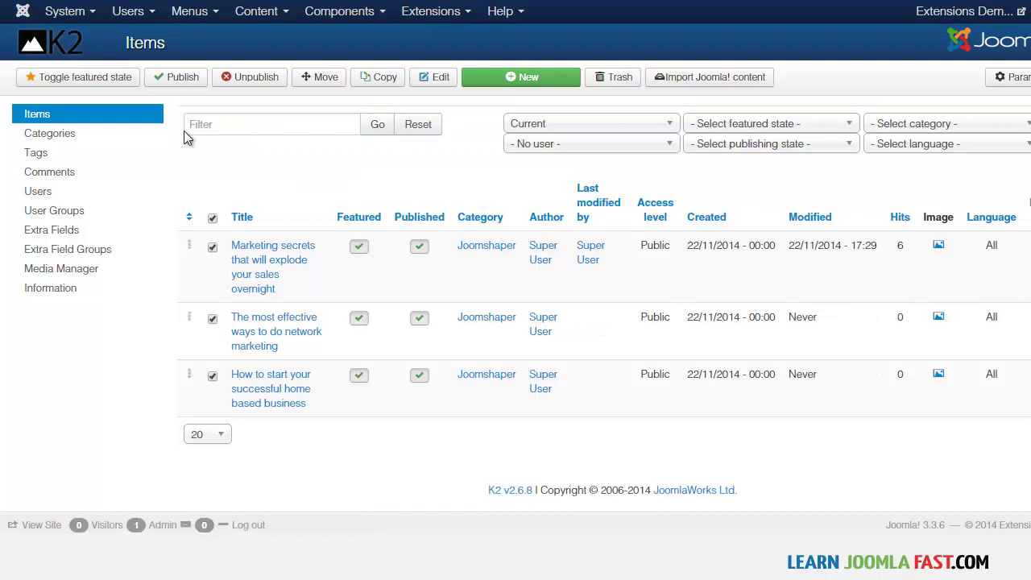
{"action": "left_click", "coordinate": [433, 12]}
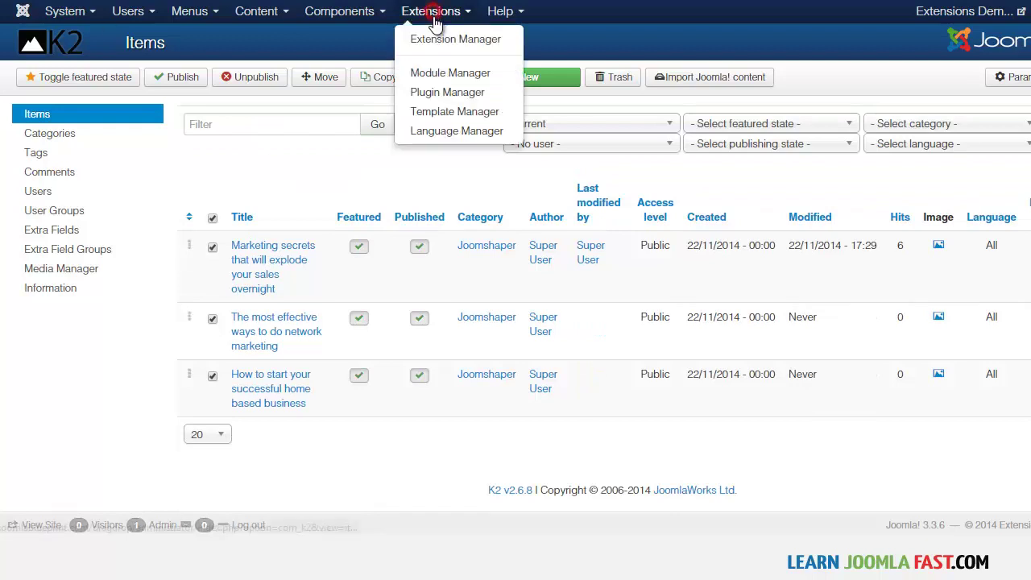
Step: Filter the Module Manager by type SP Featured Slider for K2 and open that module
{"action": "left_click", "coordinate": [439, 74]}
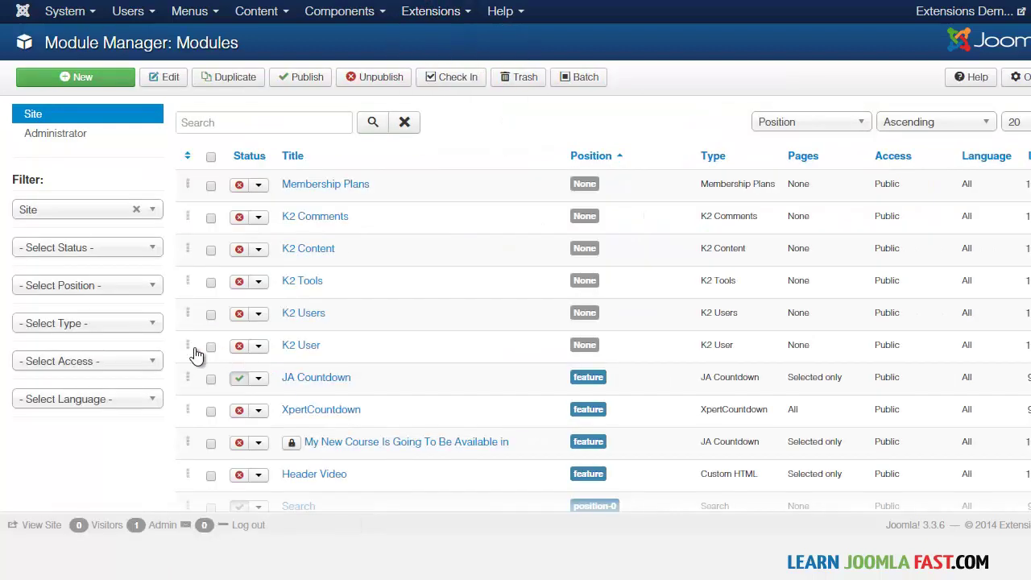
{"action": "left_click", "coordinate": [105, 324]}
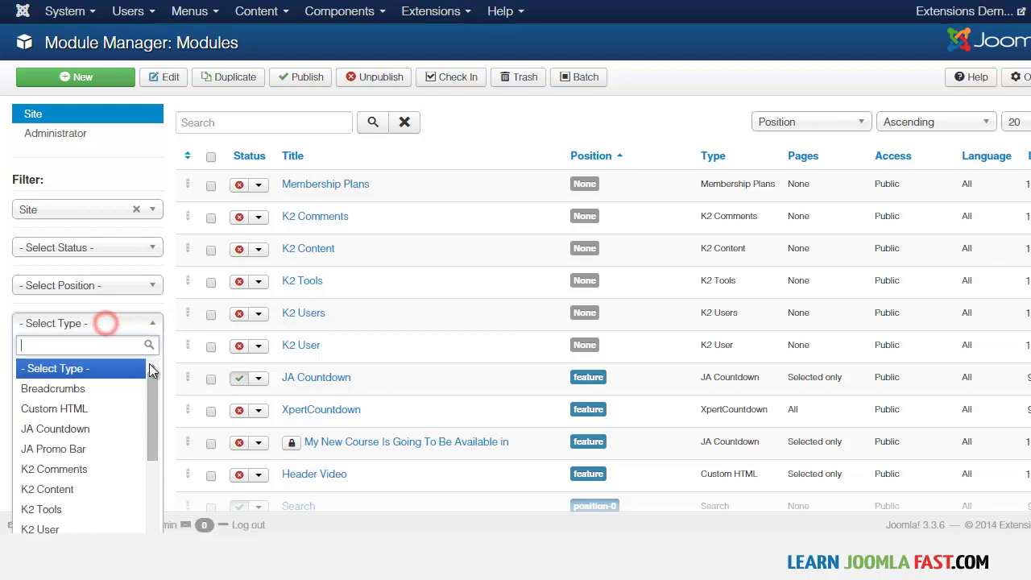
{"action": "left_click_drag", "start_coordinate": [153, 379], "coordinate": [152, 463]}
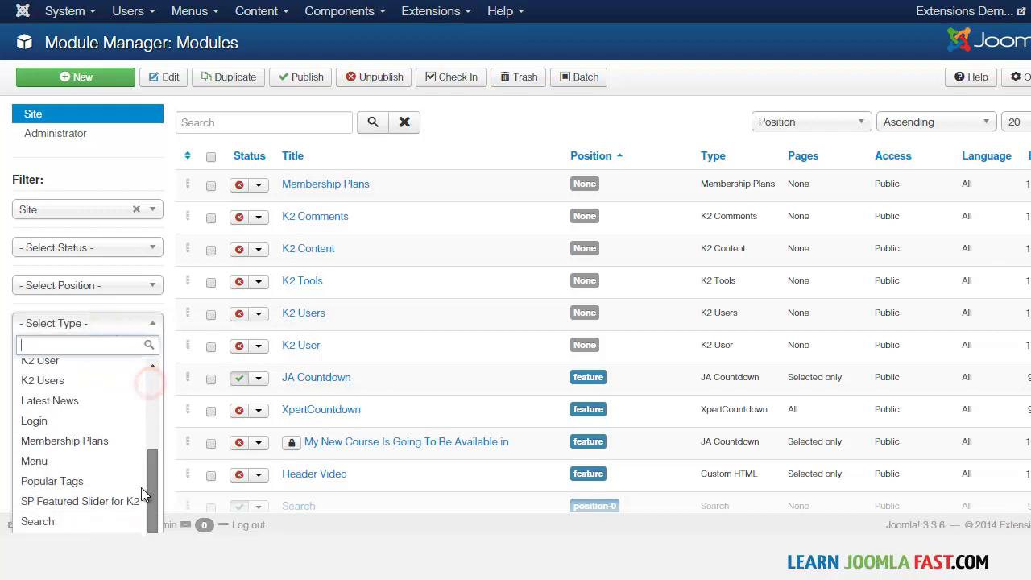
{"action": "left_click", "coordinate": [87, 501]}
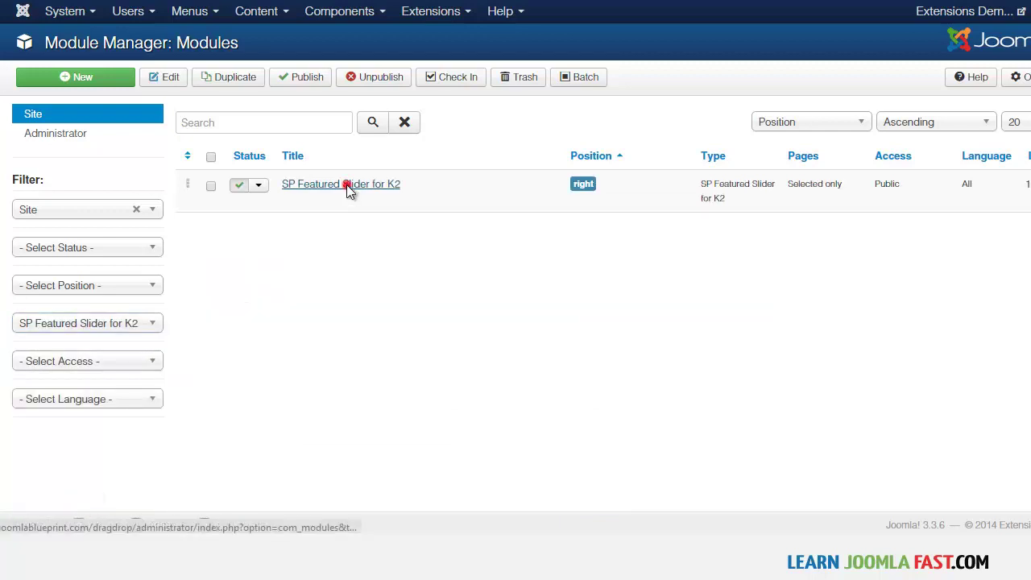
{"action": "left_click", "coordinate": [345, 185]}
Step: Set the Category filter to select and choose the Joomshaper category
{"action": "scroll", "coordinate": [515, 306], "scroll_direction": "down", "scroll_amount": 2}
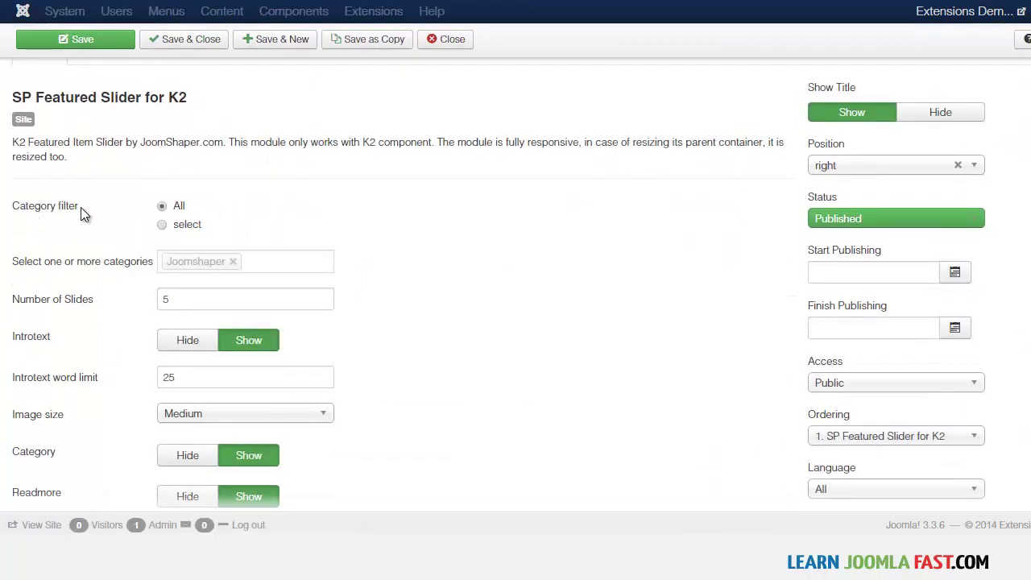
{"action": "left_click", "coordinate": [161, 226]}
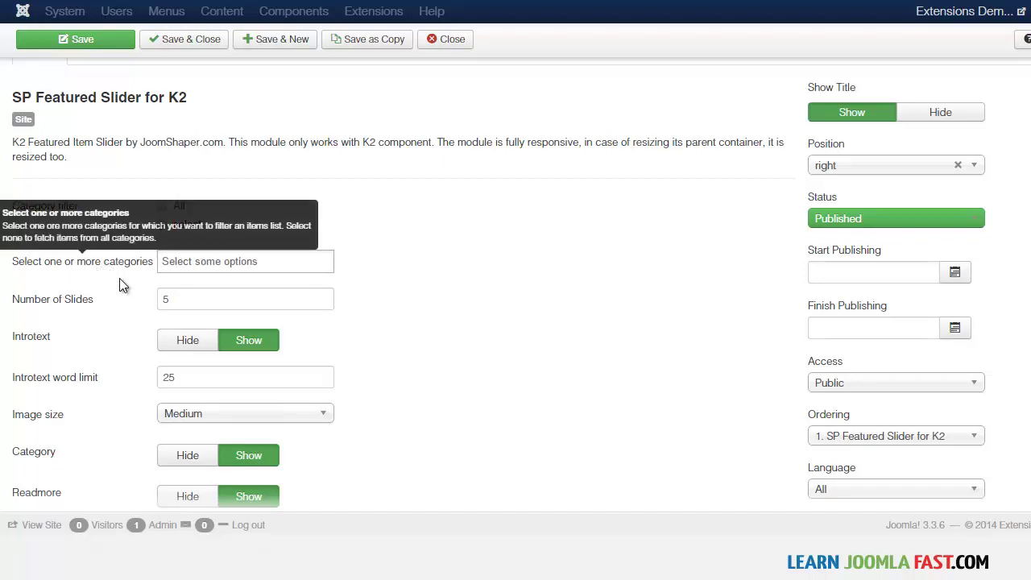
{"action": "left_click", "coordinate": [244, 262]}
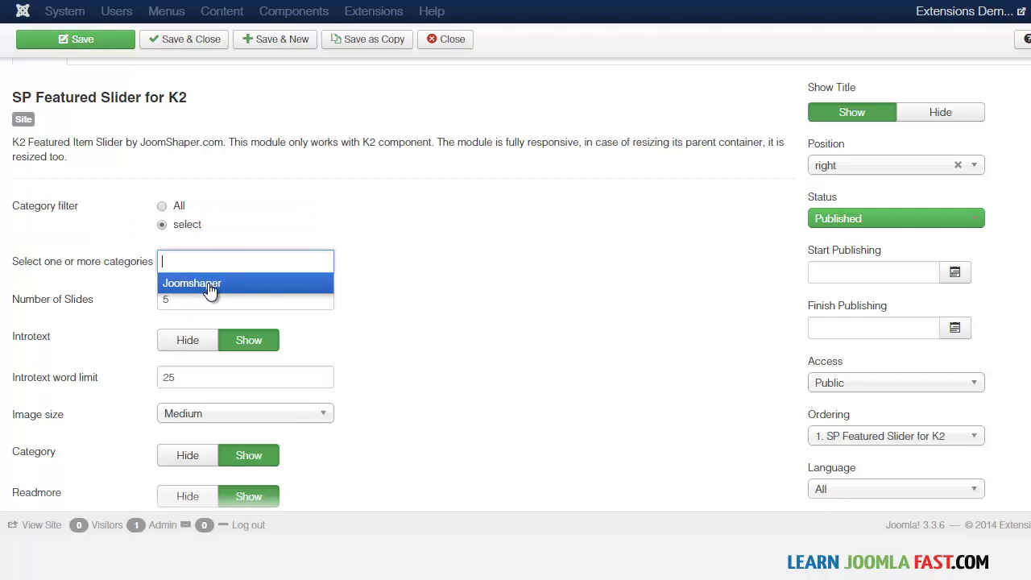
{"action": "left_click", "coordinate": [211, 284]}
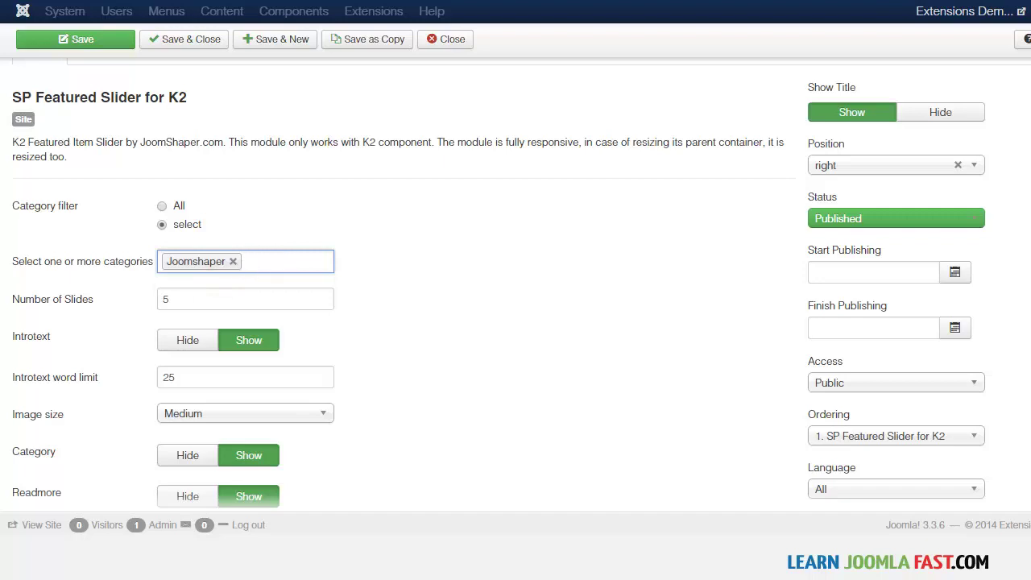
{"action": "scroll", "coordinate": [516, 282], "scroll_direction": "down", "scroll_amount": 1}
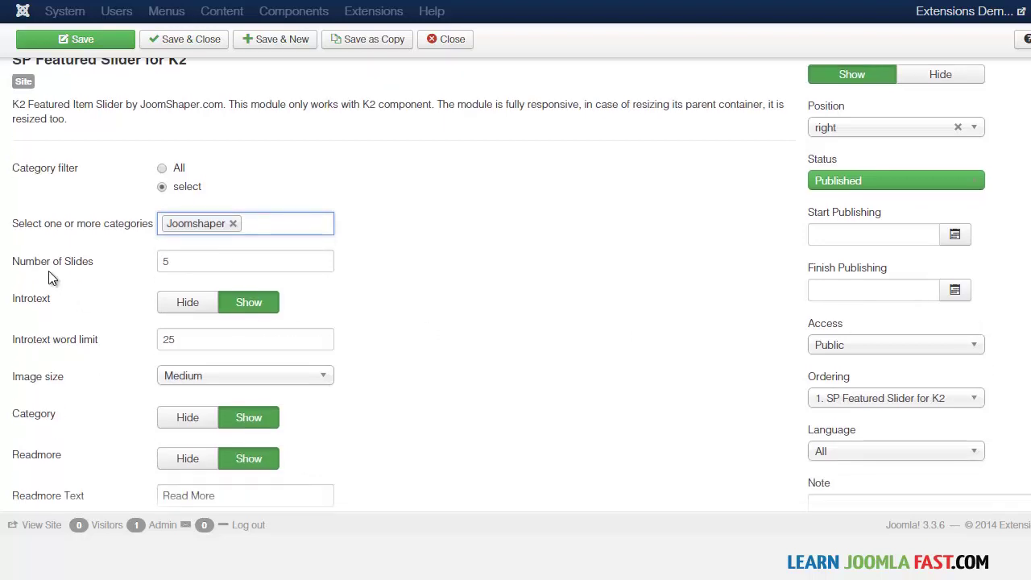
Step: Change Number of Slides from 5 to 3
{"action": "left_click", "coordinate": [191, 264]}
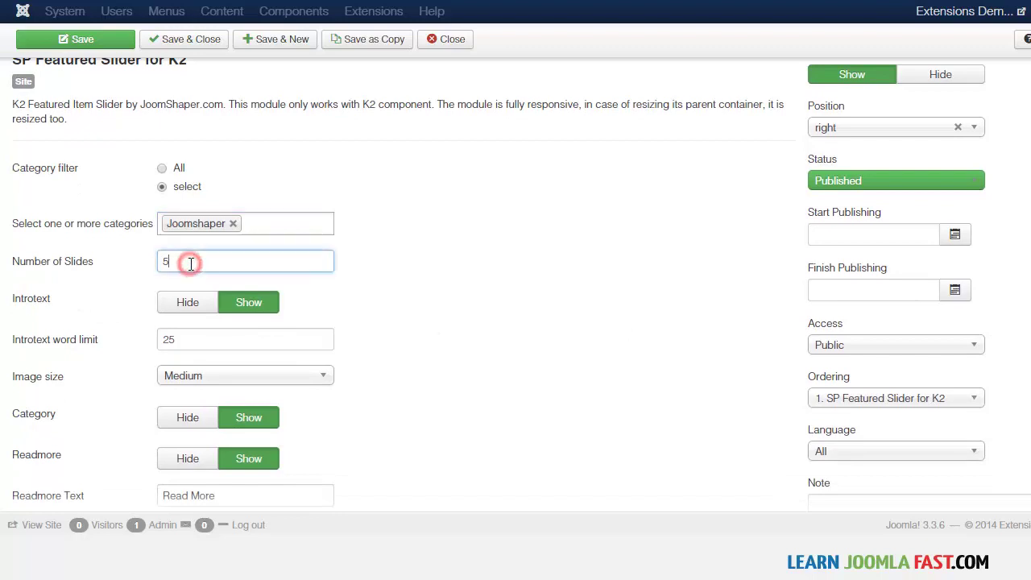
{"action": "key", "text": "BackSpace"}
{"action": "type", "text": "3"}
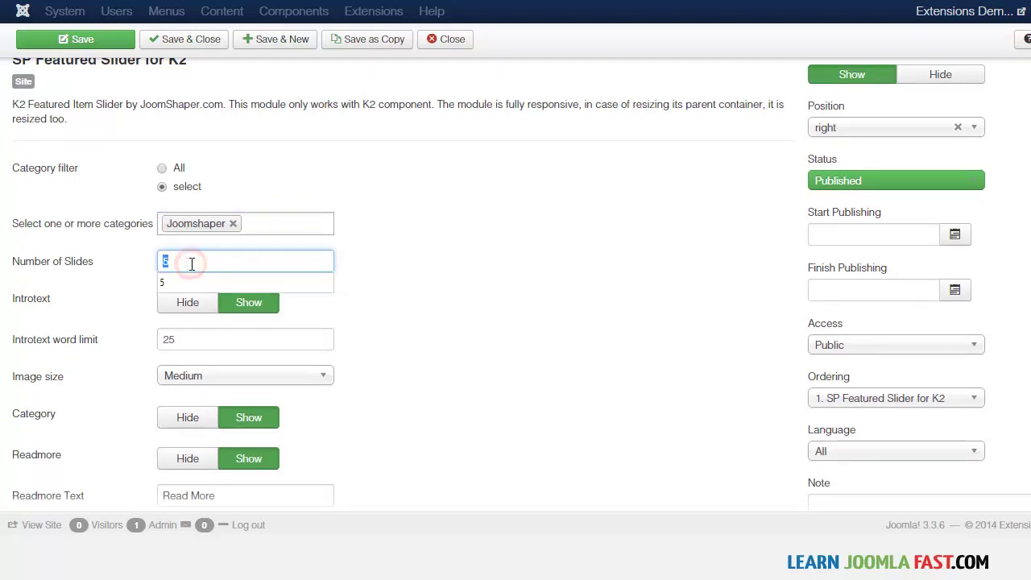
{"action": "left_click", "coordinate": [536, 282]}
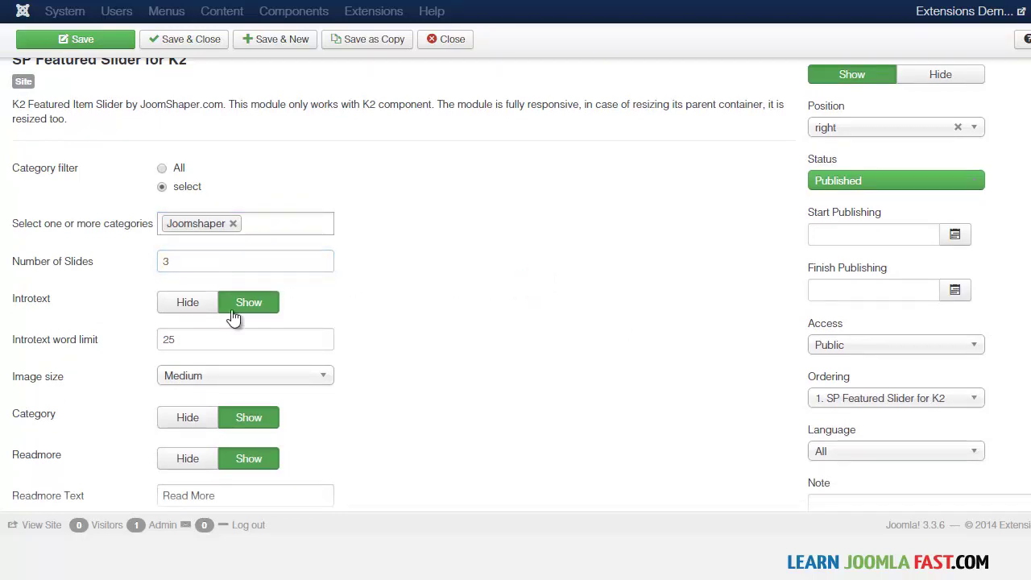
{"action": "scroll", "coordinate": [516, 282], "scroll_direction": "down", "scroll_amount": 1}
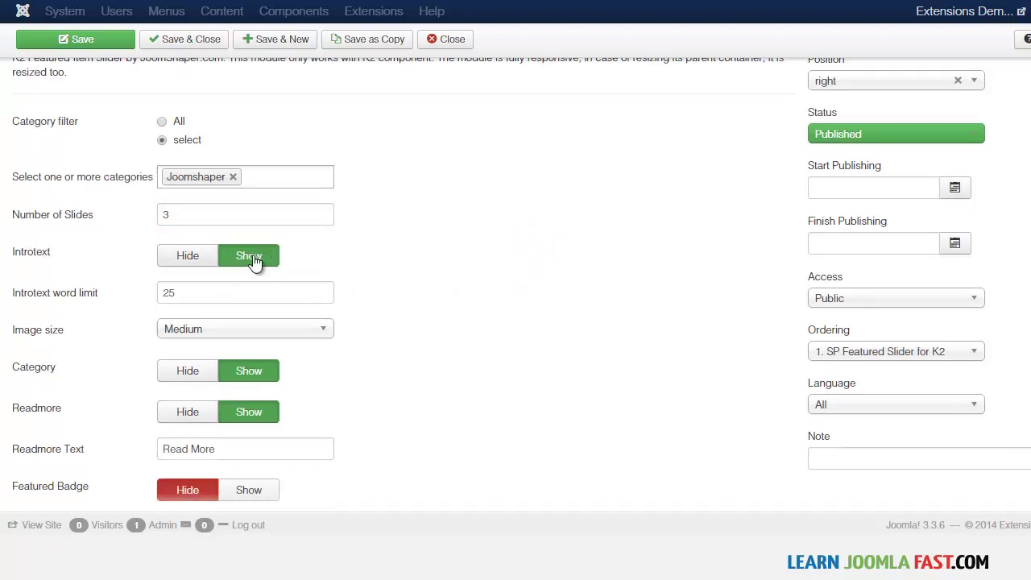
{"action": "scroll", "coordinate": [414, 289], "scroll_direction": "down", "scroll_amount": 1}
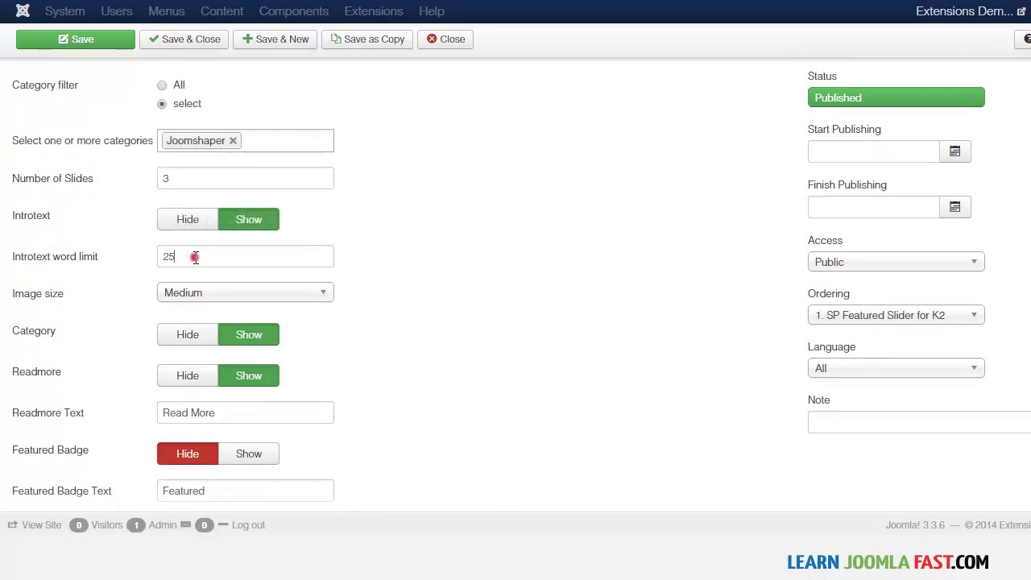
{"action": "left_click", "coordinate": [593, 312]}
Step: Switch the Featured Badge to Show, keeping the badge text 'Featured'
{"action": "scroll", "coordinate": [286, 264], "scroll_direction": "down", "scroll_amount": 1}
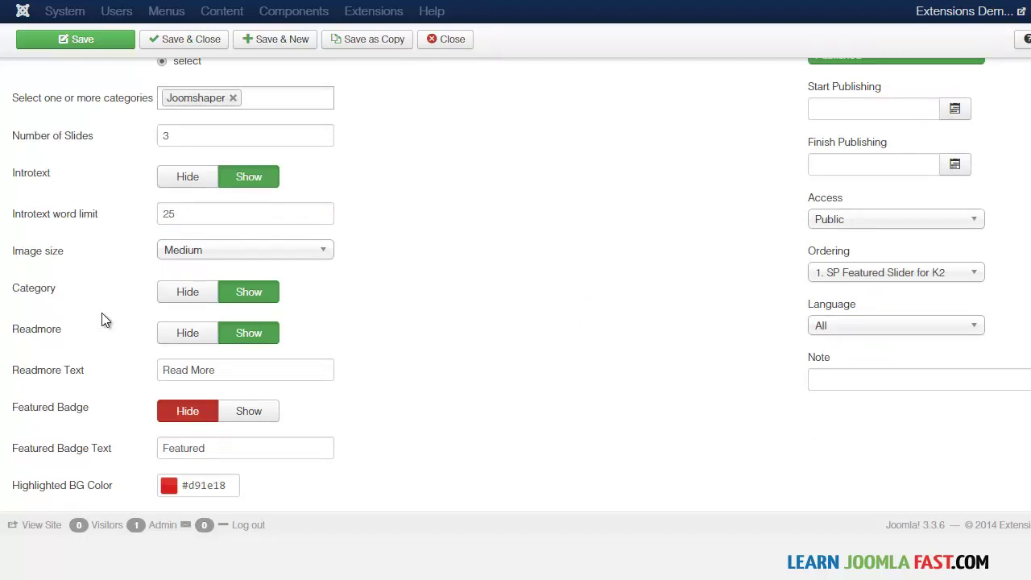
{"action": "scroll", "coordinate": [421, 383], "scroll_direction": "down", "scroll_amount": 1}
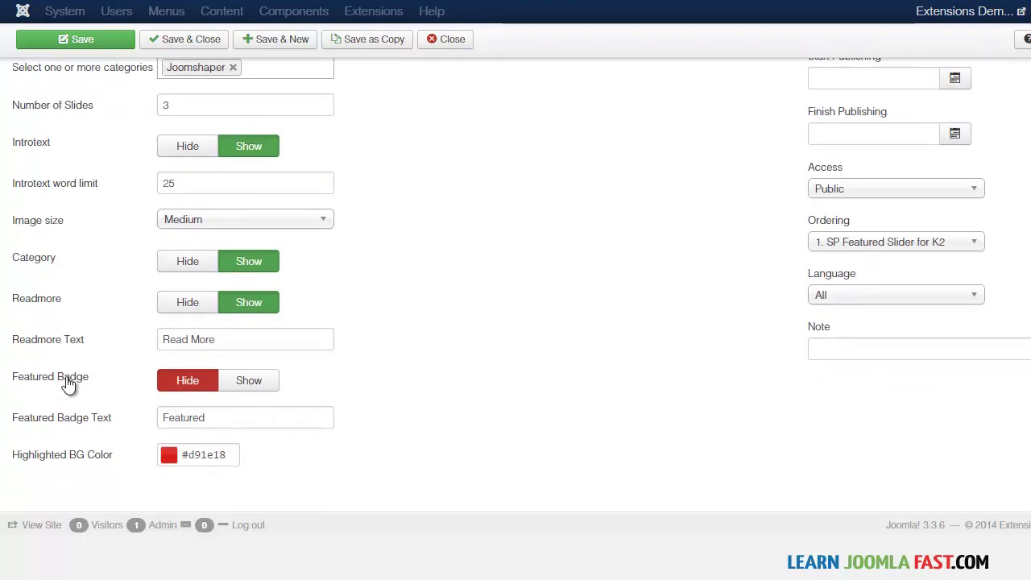
{"action": "left_click", "coordinate": [250, 382]}
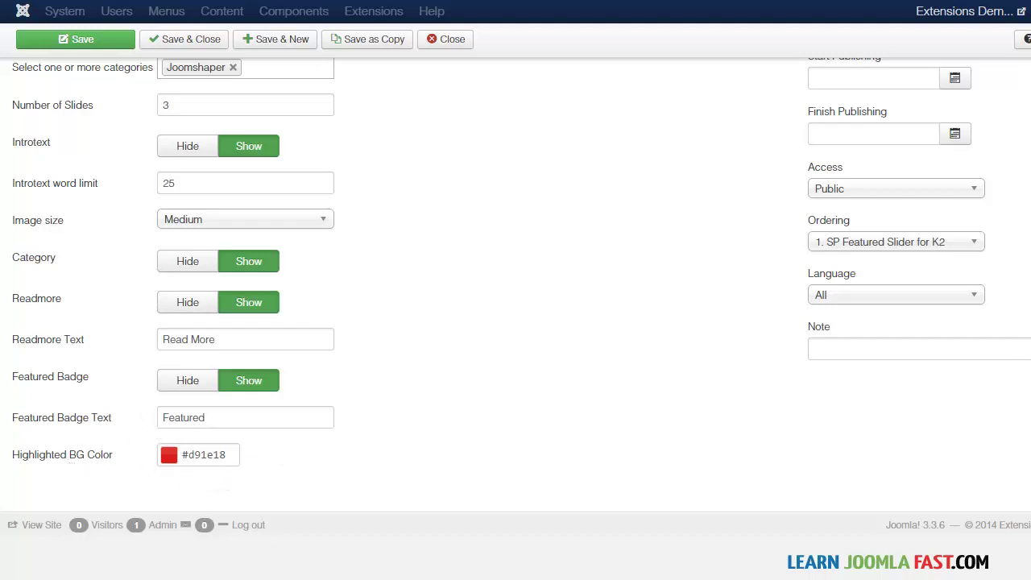
{"action": "scroll", "coordinate": [455, 211], "scroll_direction": "up", "scroll_amount": 4}
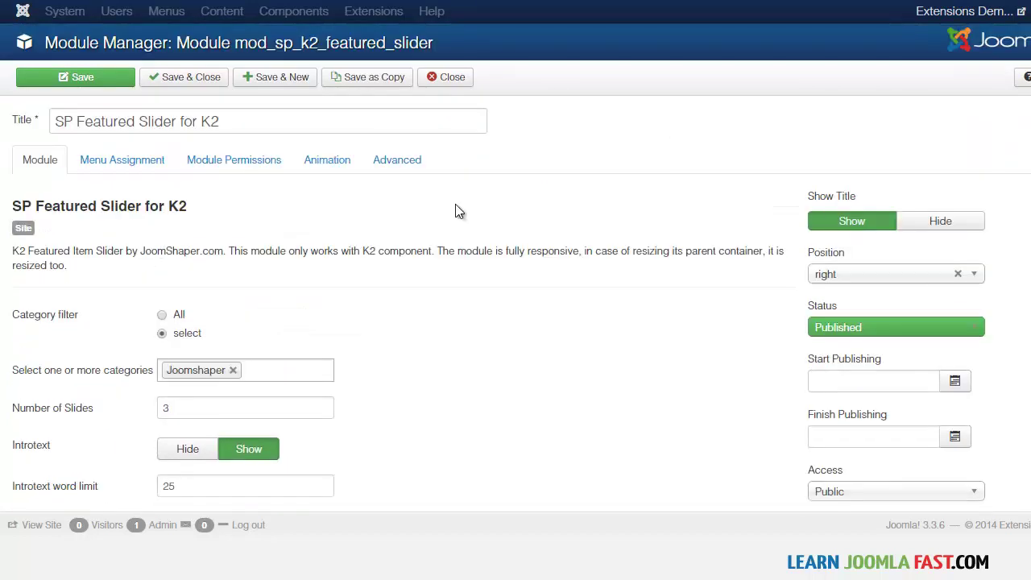
{"action": "left_click", "coordinate": [828, 274]}
{"action": "left_click", "coordinate": [863, 272]}
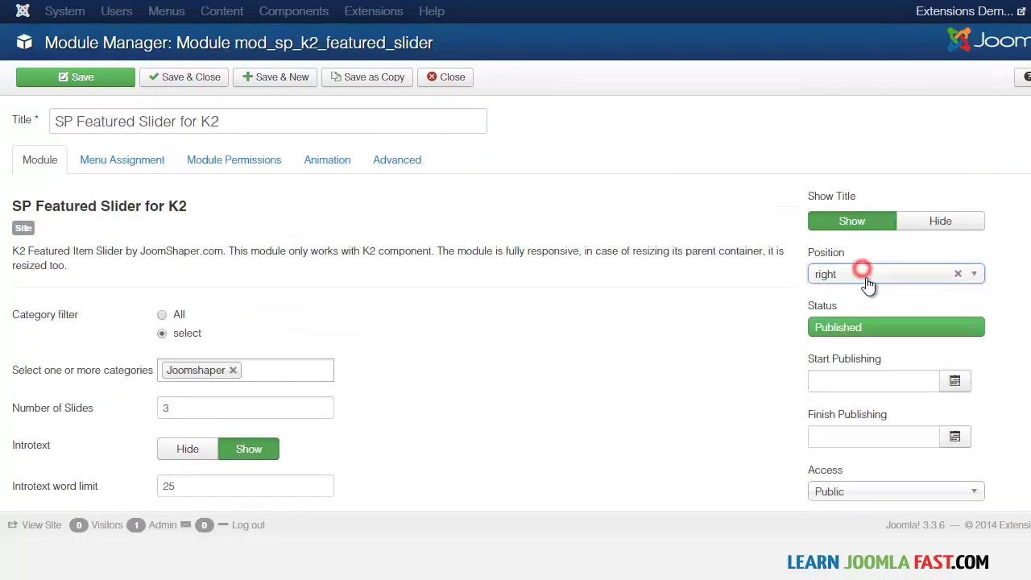
{"action": "left_click", "coordinate": [878, 275]}
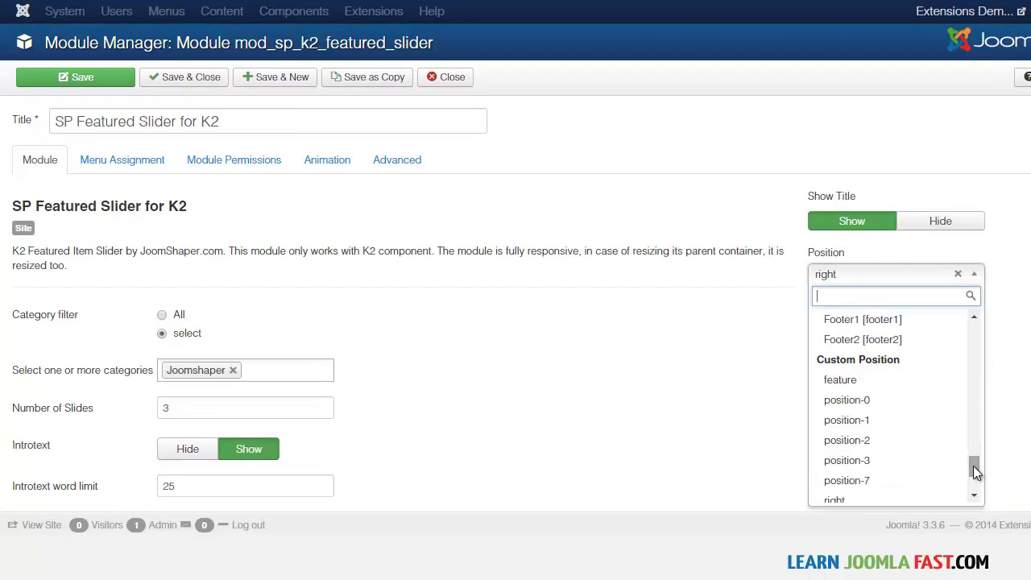
Step: Search 'fea' and place the module in the Feature [feature] position
{"action": "left_click_drag", "start_coordinate": [976, 473], "coordinate": [973, 423]}
{"action": "left_click", "coordinate": [882, 294]}
{"action": "type", "text": "fea"}
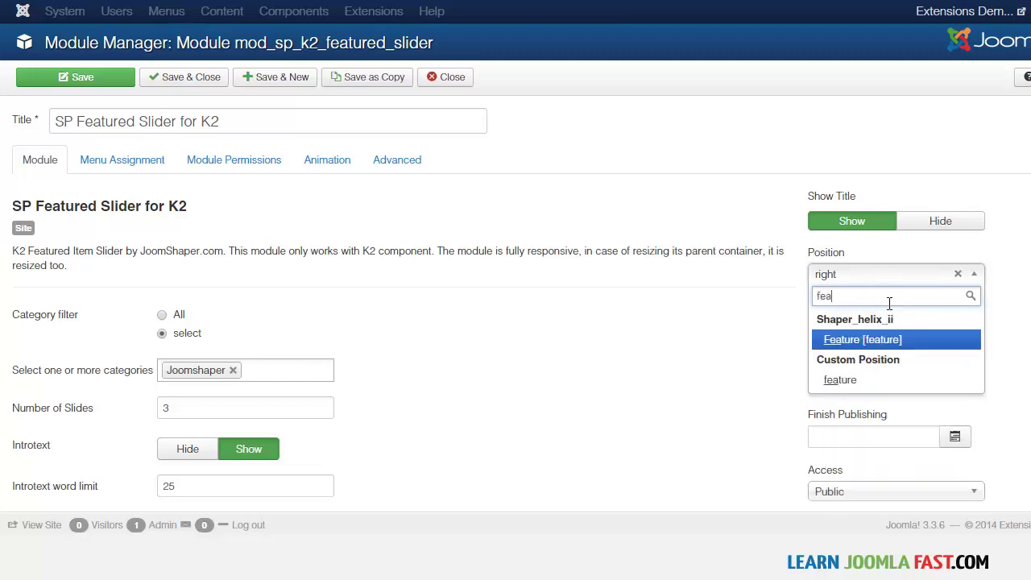
{"action": "left_click", "coordinate": [874, 341]}
Step: Check the Menu Assignment settings and save the module
{"action": "left_click", "coordinate": [121, 161]}
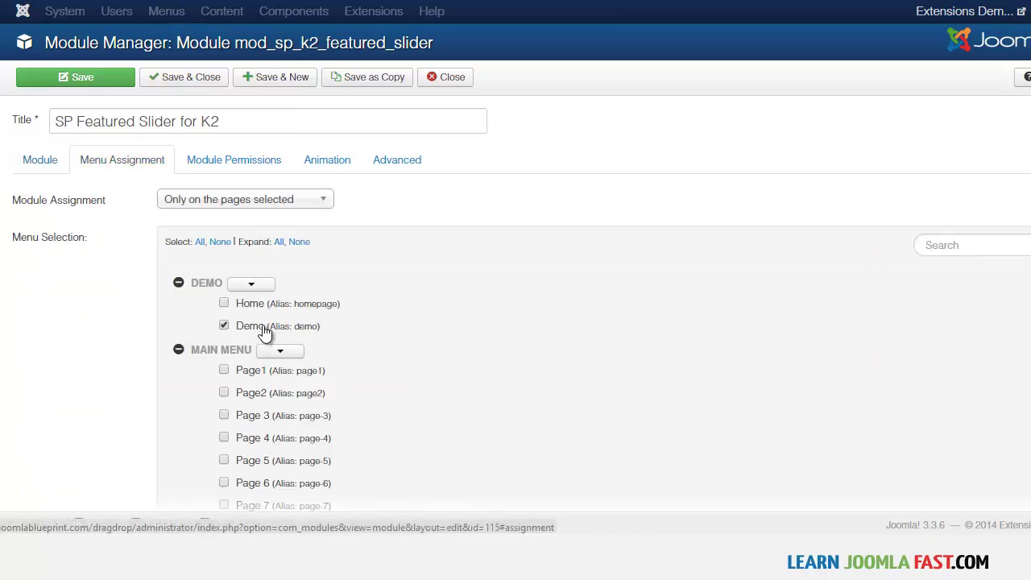
{"action": "left_click", "coordinate": [44, 160]}
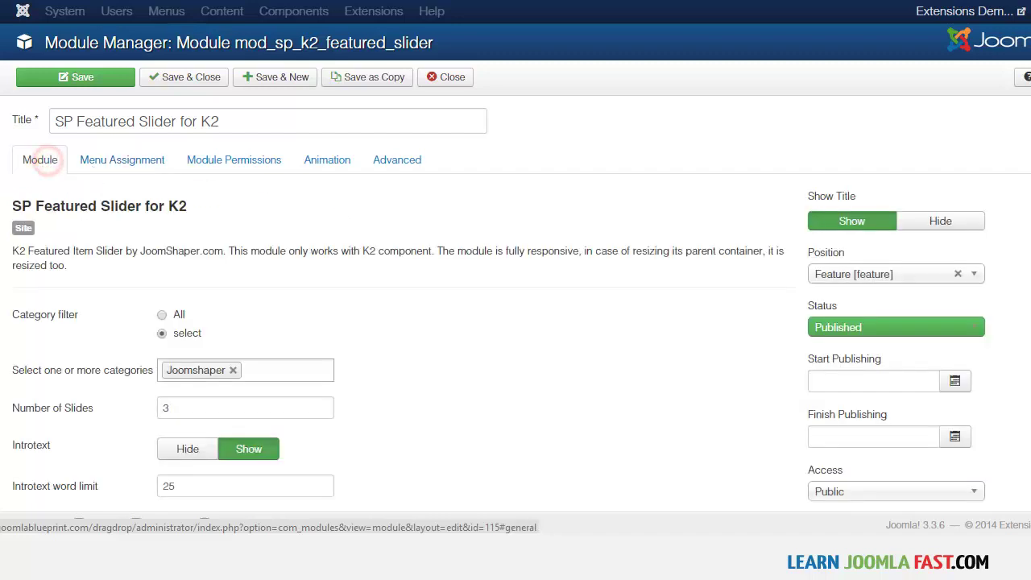
{"action": "left_click", "coordinate": [76, 76]}
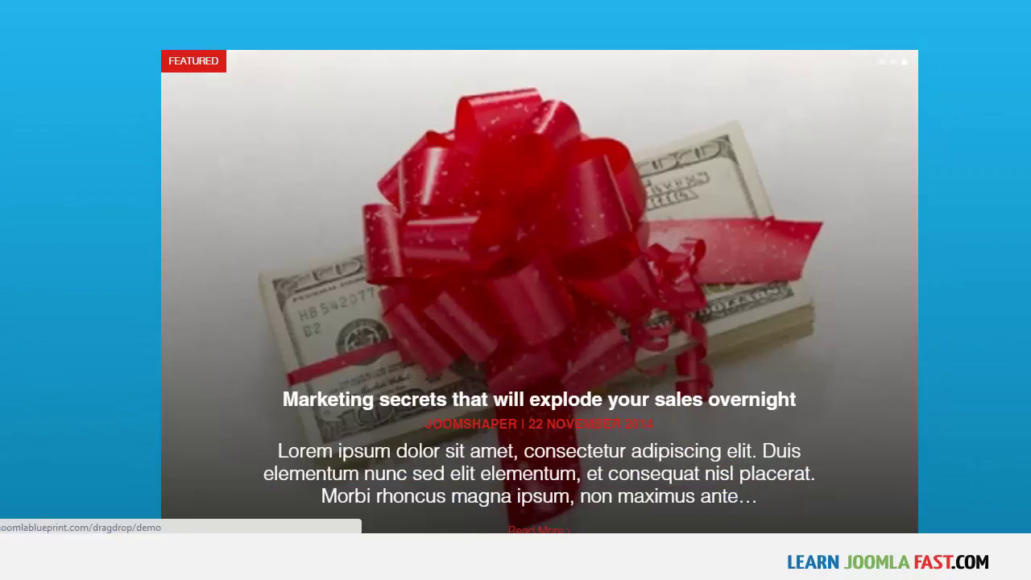
Step: Cycle the front-end slider through its three slides with Next and the pagination dots
{"action": "scroll", "coordinate": [610, 427], "scroll_direction": "down", "scroll_amount": 1}
{"action": "left_click", "coordinate": [562, 519]}
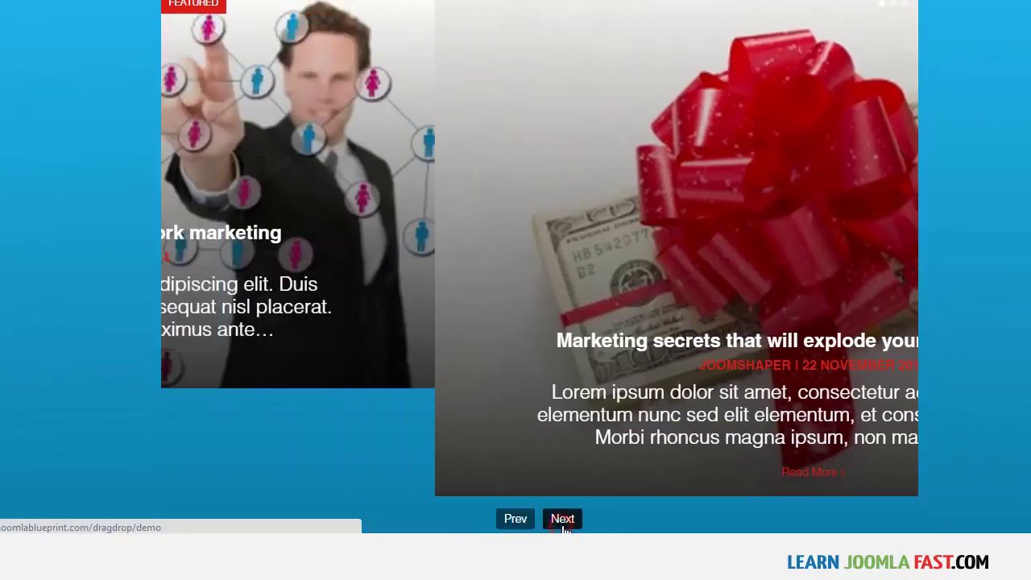
{"action": "scroll", "coordinate": [880, 68], "scroll_direction": "up", "scroll_amount": 1}
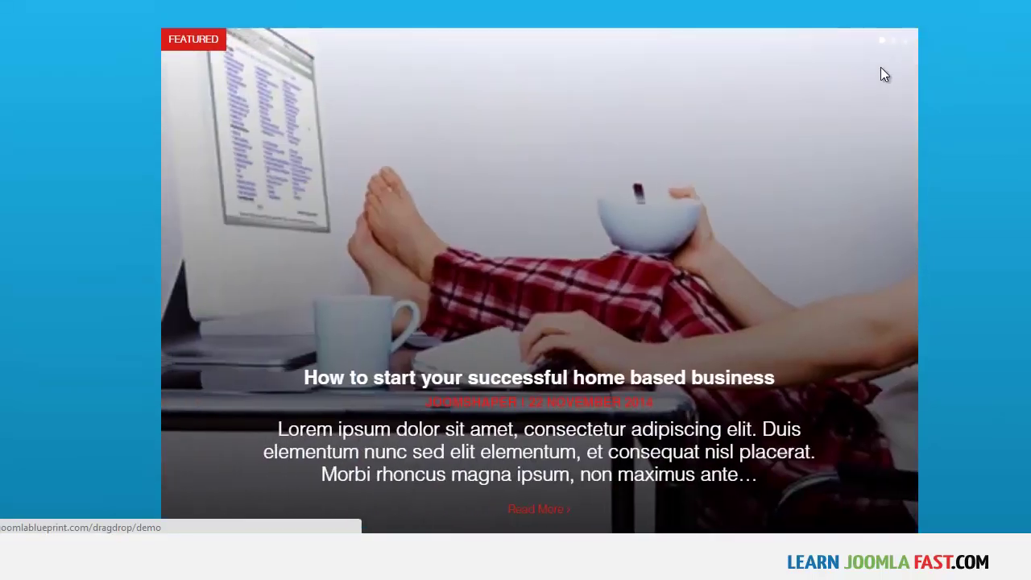
{"action": "left_click", "coordinate": [893, 40]}
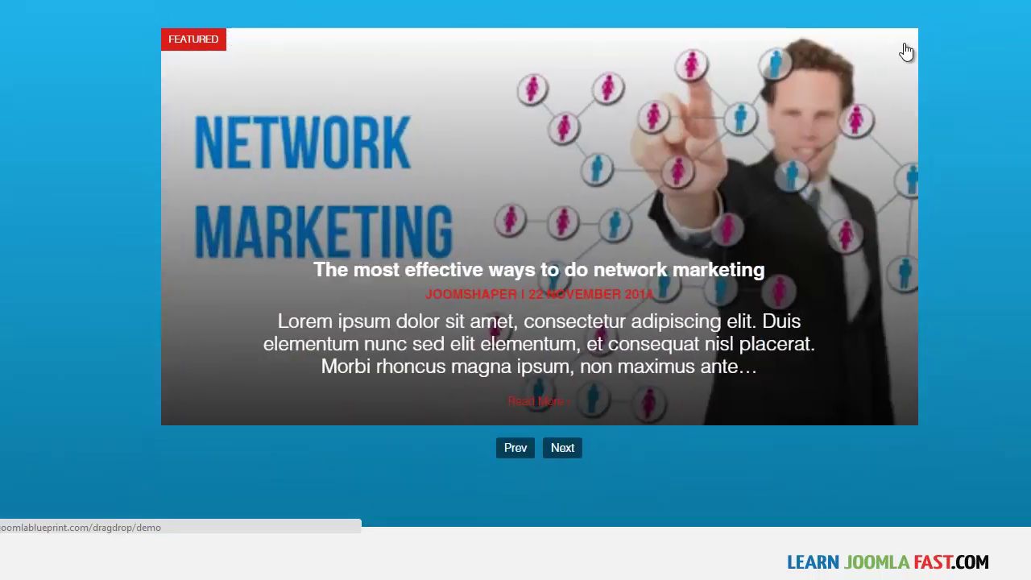
{"action": "left_click", "coordinate": [900, 44]}
{"action": "scroll", "coordinate": [540, 265], "scroll_direction": "down", "scroll_amount": 1}
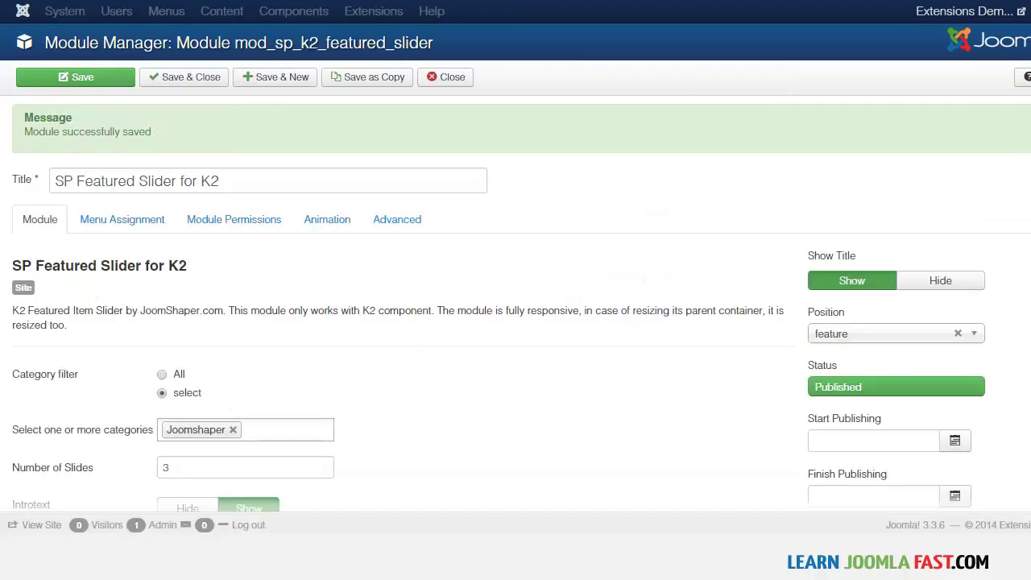
Step: Turn off autoplay, set the slider transition to Fade, and save the module
{"action": "left_click", "coordinate": [341, 224]}
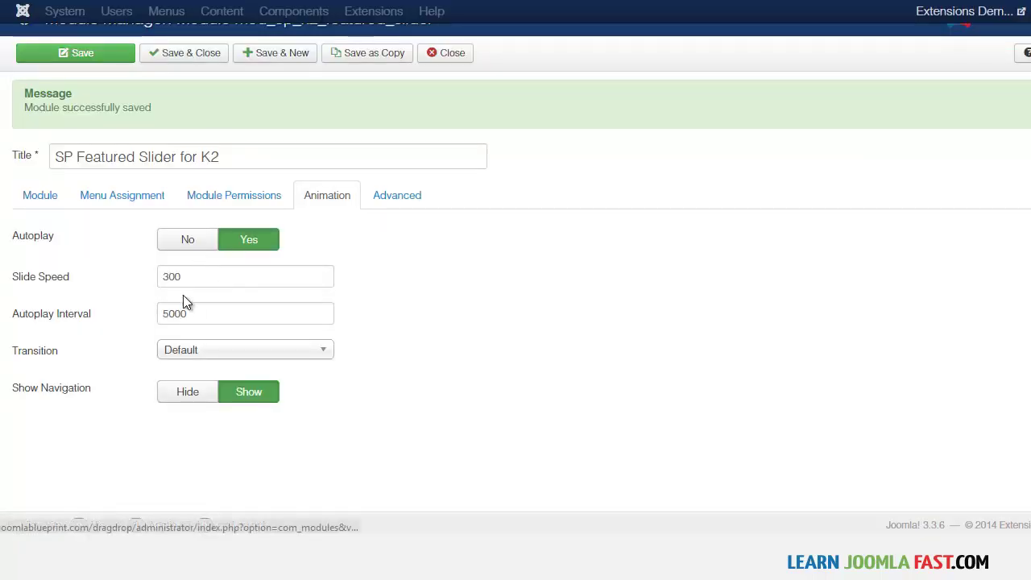
{"action": "left_click", "coordinate": [187, 243]}
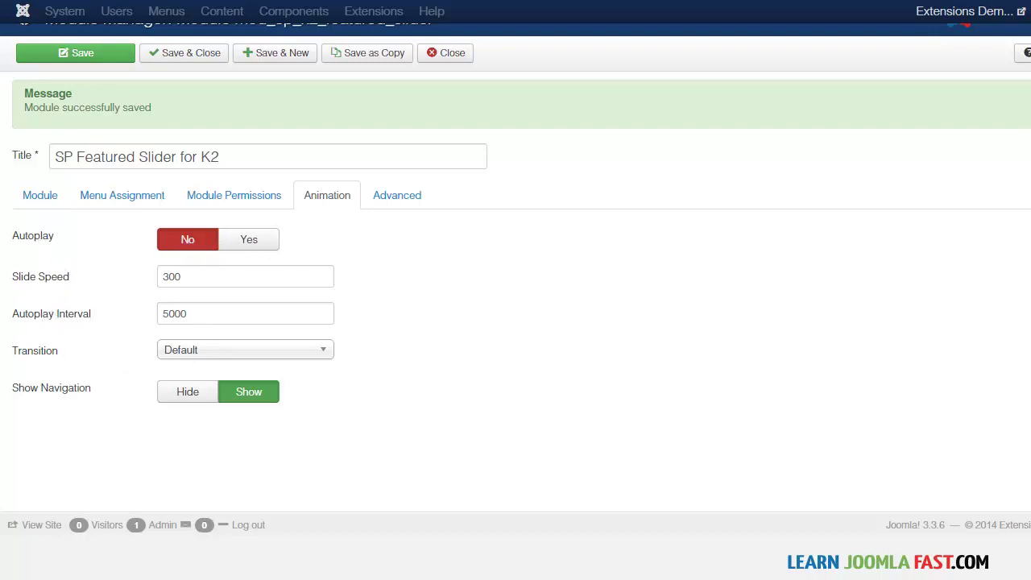
{"action": "left_click", "coordinate": [198, 349]}
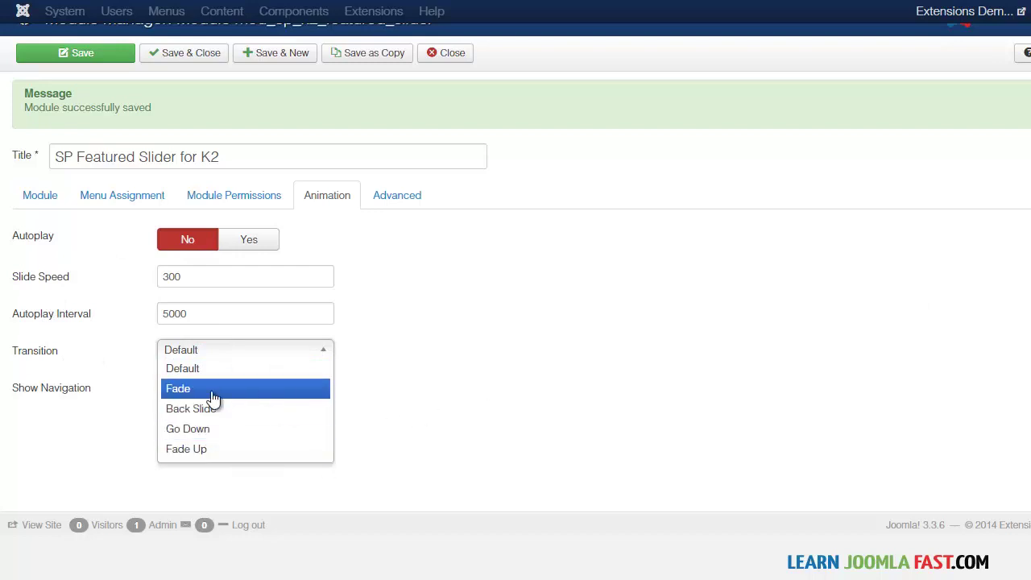
{"action": "left_click", "coordinate": [186, 388]}
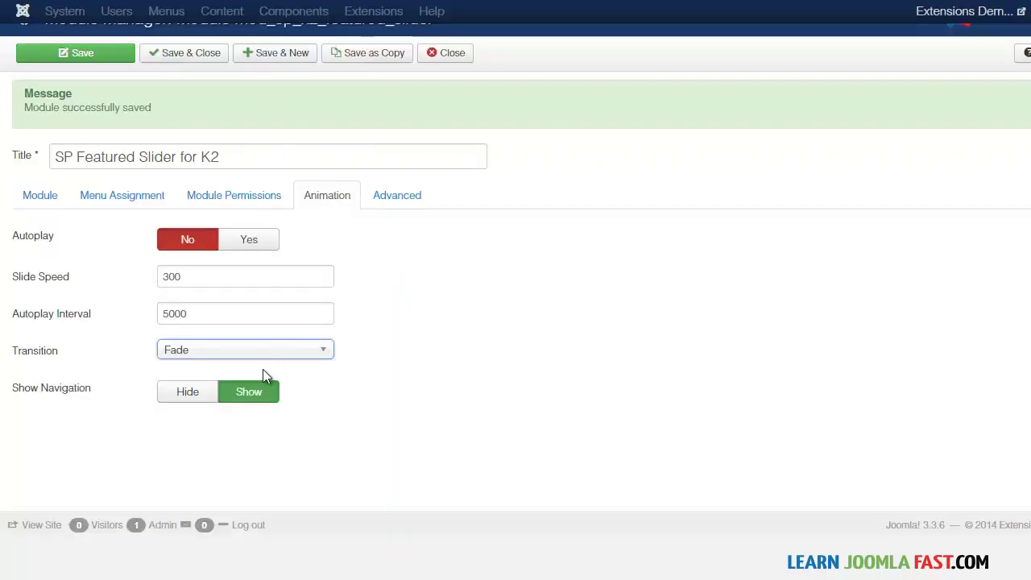
{"action": "left_click", "coordinate": [99, 54]}
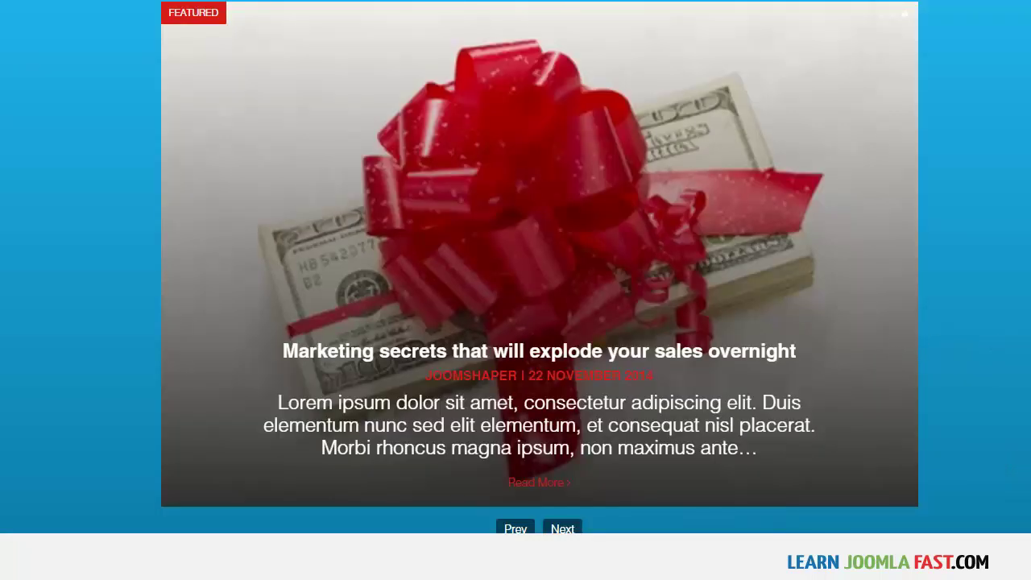
Step: Advance the site slider one slide, then turn autoplay back on with a Fade Up transition
{"action": "scroll", "coordinate": [609, 467], "scroll_direction": "down", "scroll_amount": 1}
{"action": "left_click", "coordinate": [563, 439]}
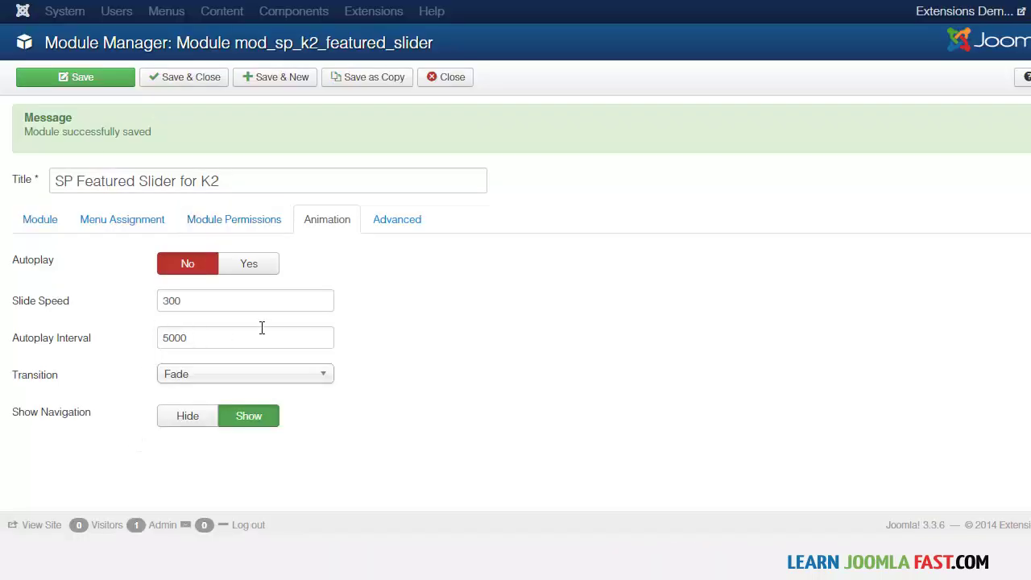
{"action": "left_click", "coordinate": [255, 274]}
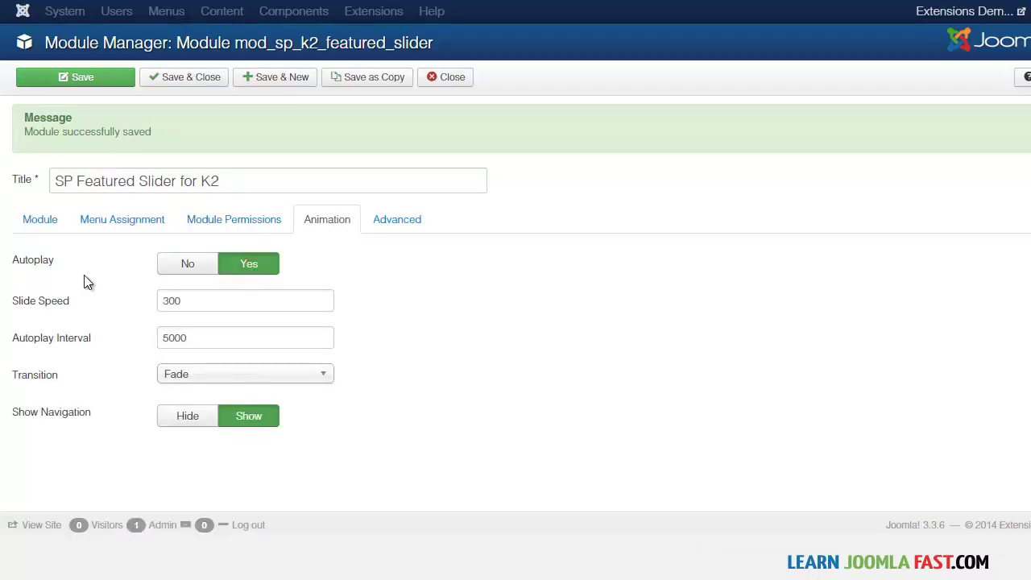
{"action": "left_click", "coordinate": [252, 375]}
Step: Move the slider module to the Right position and save it
{"action": "left_click", "coordinate": [50, 216]}
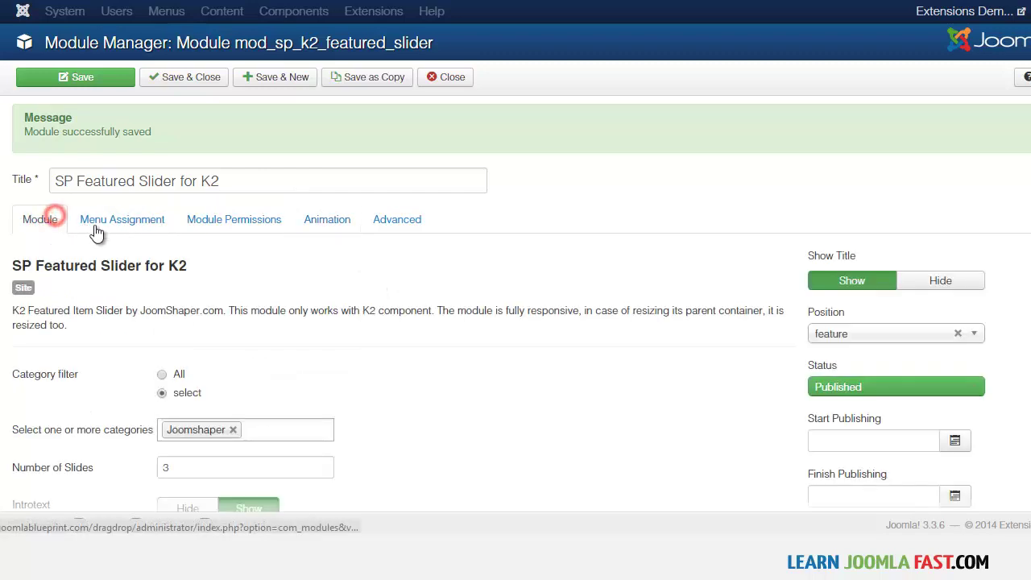
{"action": "scroll", "coordinate": [781, 250], "scroll_direction": "down", "scroll_amount": 2}
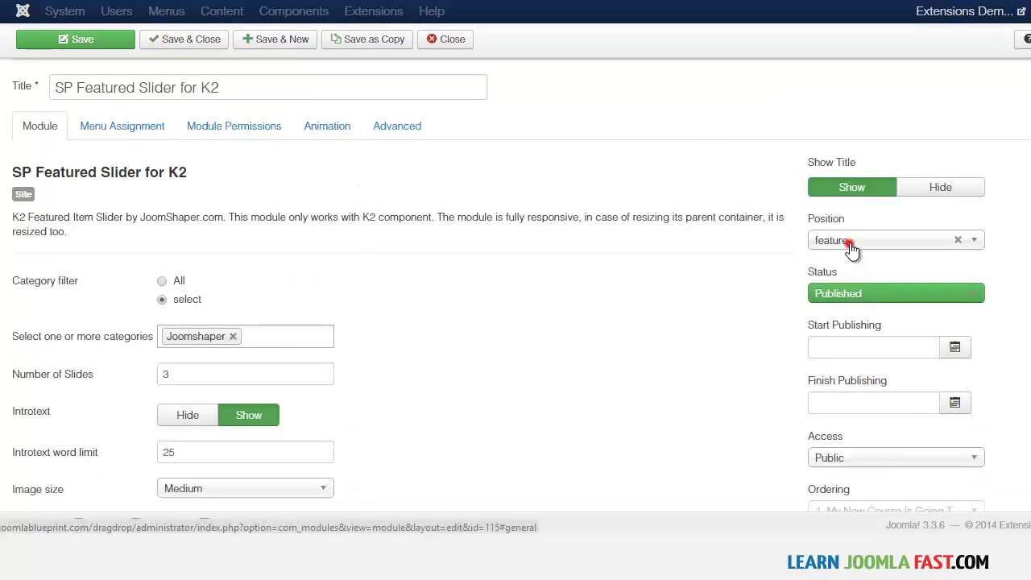
{"action": "left_click", "coordinate": [850, 243]}
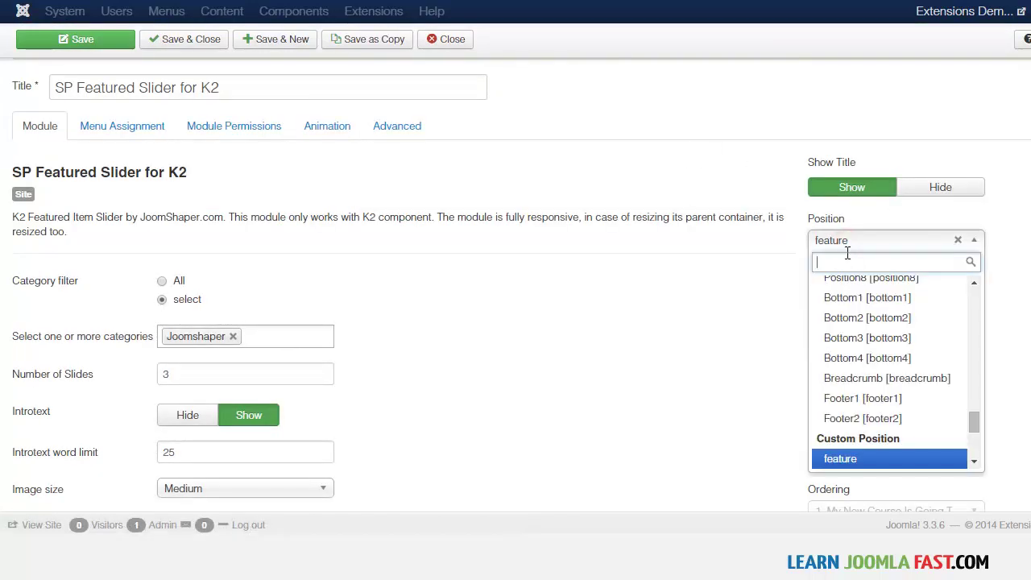
{"action": "type", "text": "righ"}
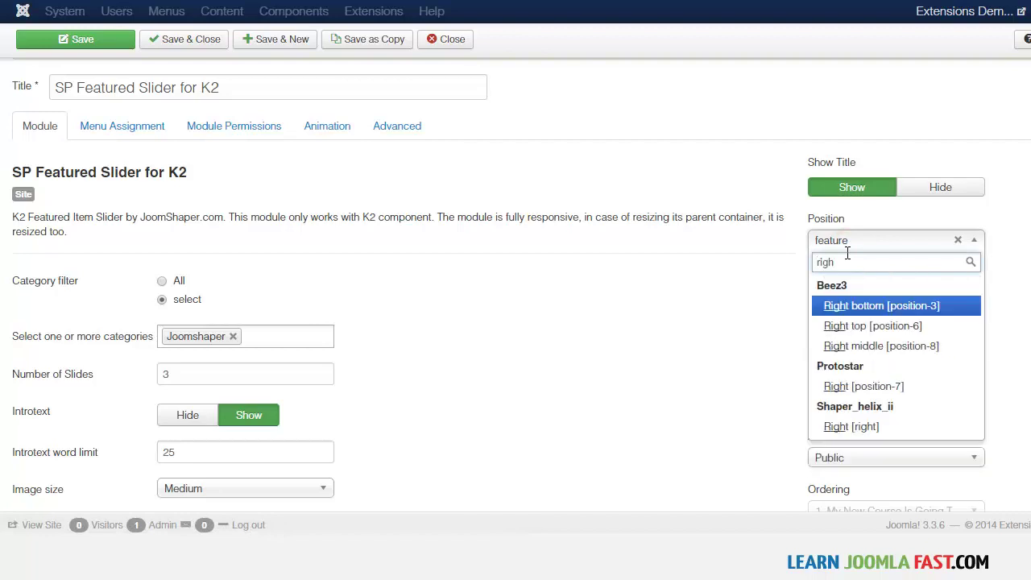
{"action": "left_click", "coordinate": [848, 426]}
{"action": "left_click", "coordinate": [75, 38]}
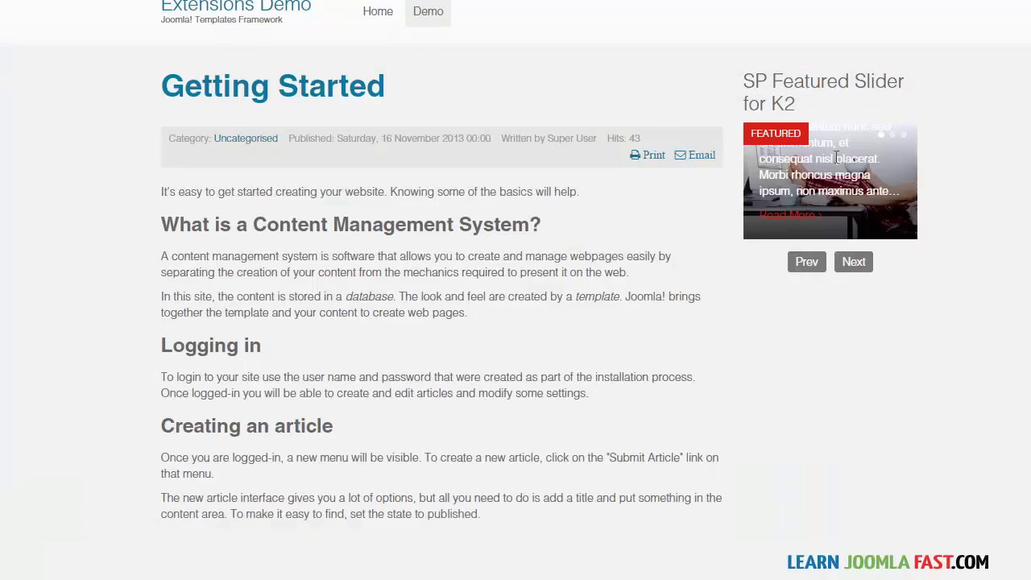
{"action": "scroll", "coordinate": [909, 193], "scroll_direction": "up", "scroll_amount": 1}
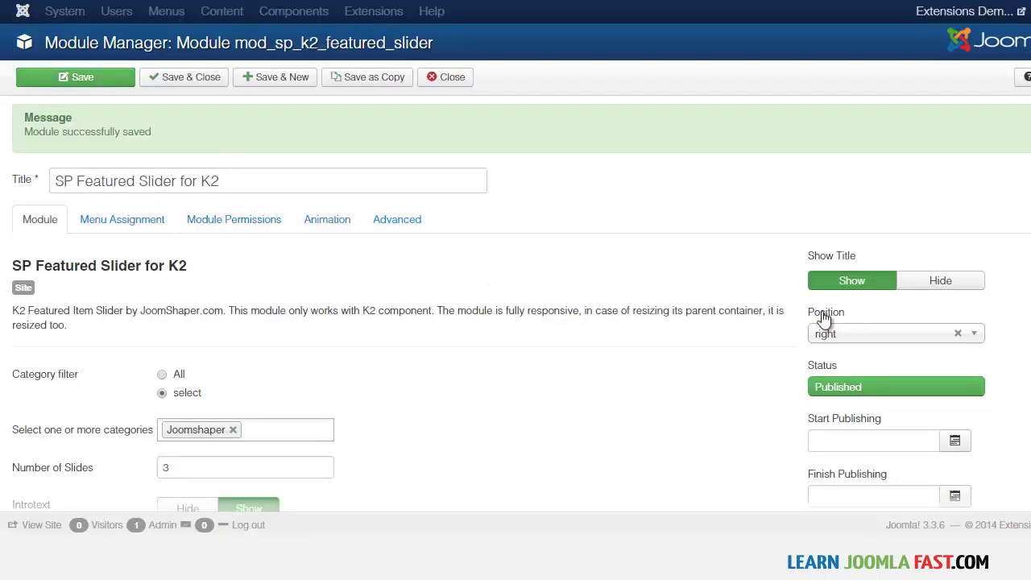
Step: Hide the module title, the slides' read-more link and the category
{"action": "left_click", "coordinate": [941, 281]}
{"action": "scroll", "coordinate": [959, 282], "scroll_direction": "down", "scroll_amount": 5}
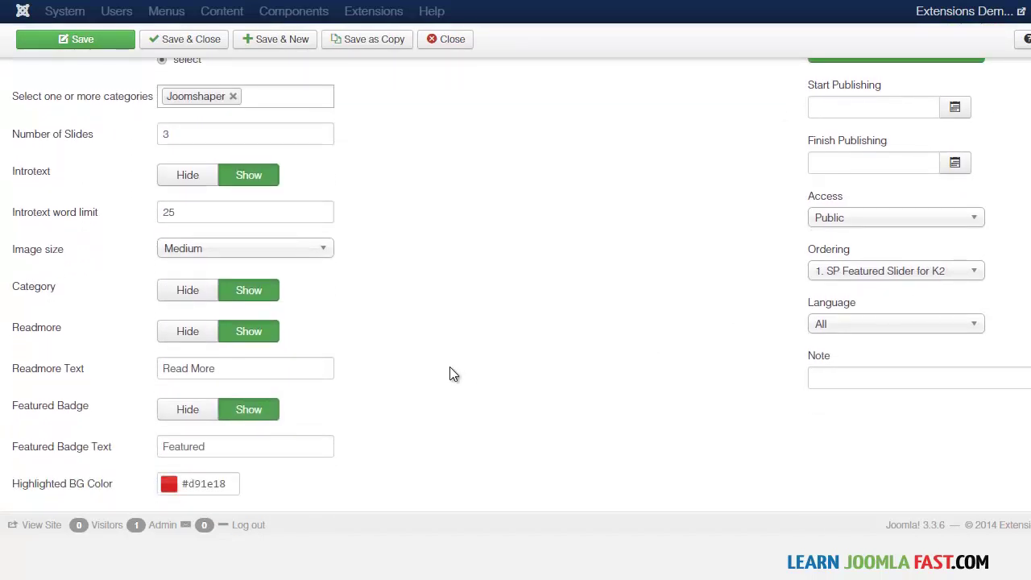
{"action": "left_click", "coordinate": [188, 332]}
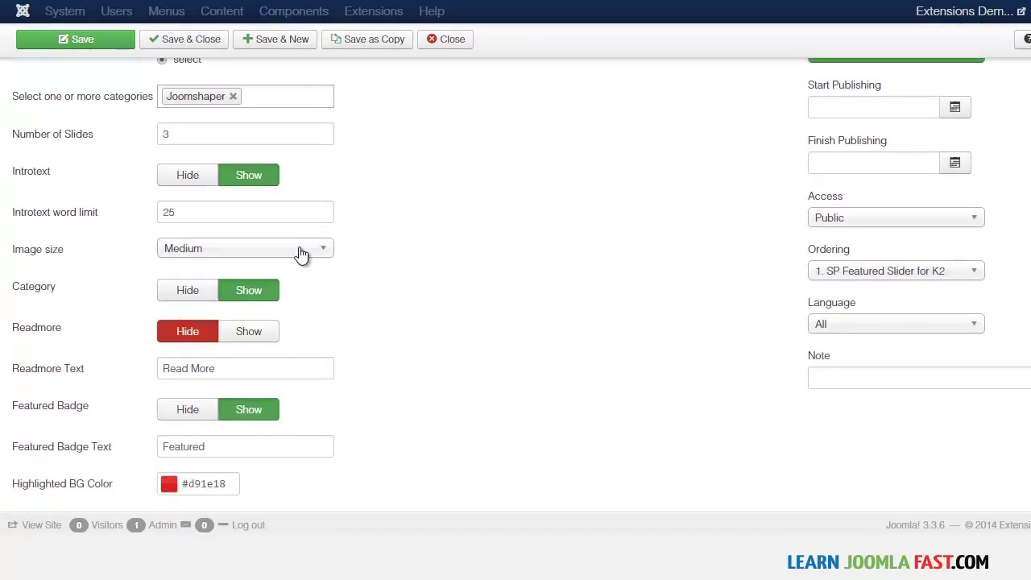
{"action": "left_click", "coordinate": [189, 282]}
{"action": "scroll", "coordinate": [725, 313], "scroll_direction": "down", "scroll_amount": 1}
{"action": "left_click", "coordinate": [455, 285]}
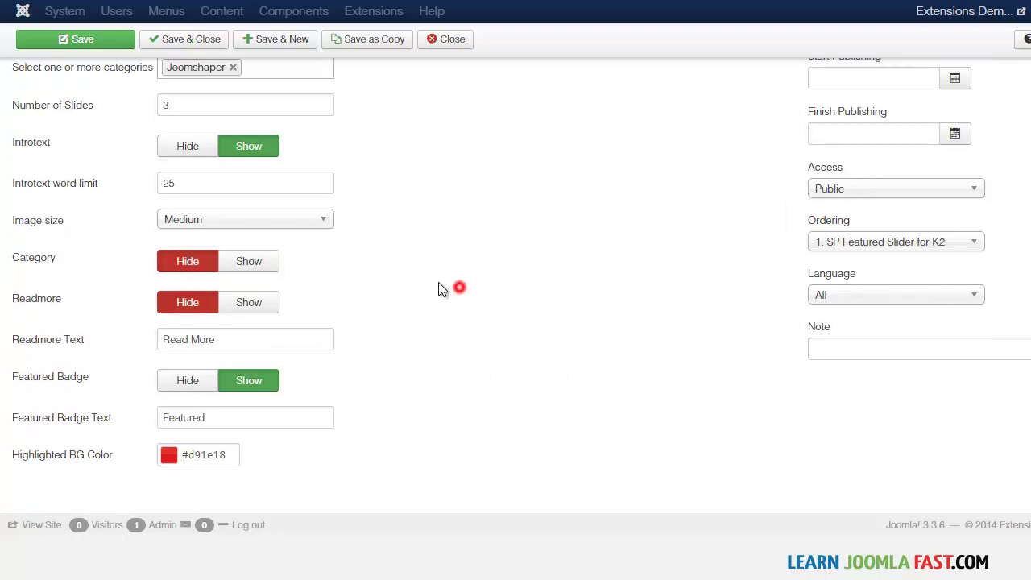
Step: Make the badge background blue (#185cdb) and change the badge text to 'Special Item'
{"action": "left_click", "coordinate": [168, 455]}
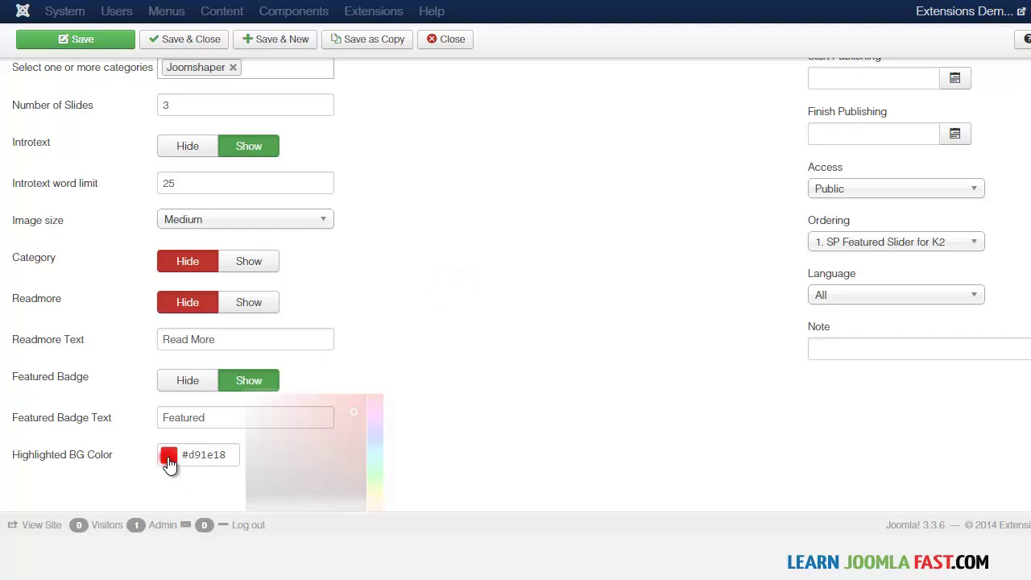
{"action": "left_click", "coordinate": [377, 442]}
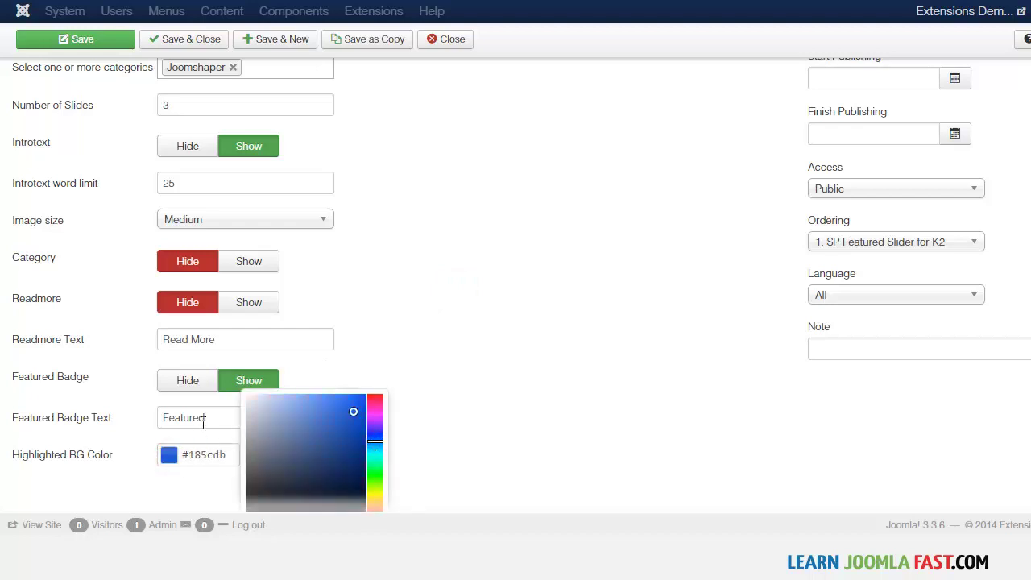
{"action": "double_click", "coordinate": [203, 422]}
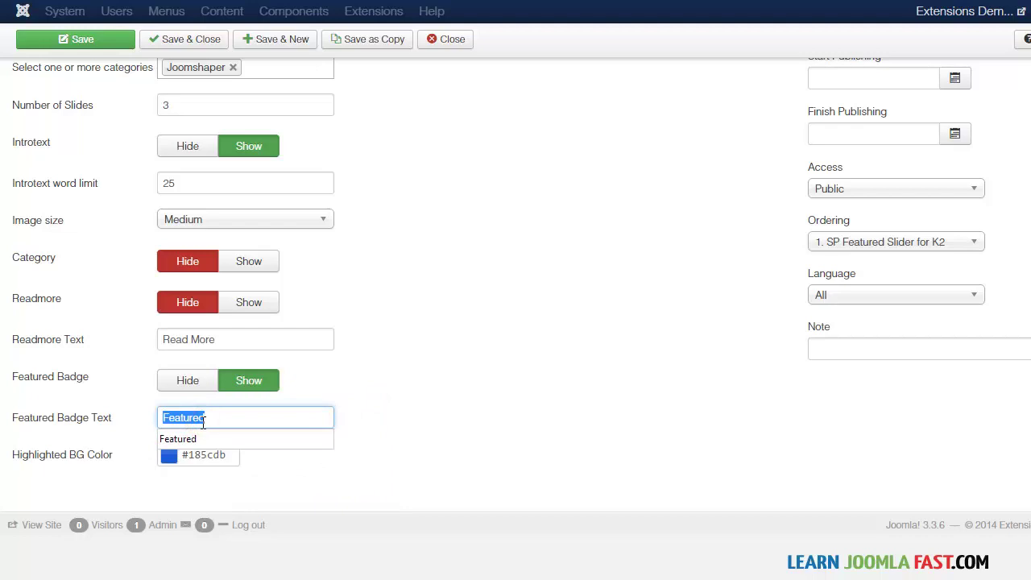
{"action": "type", "text": "Special Item"}
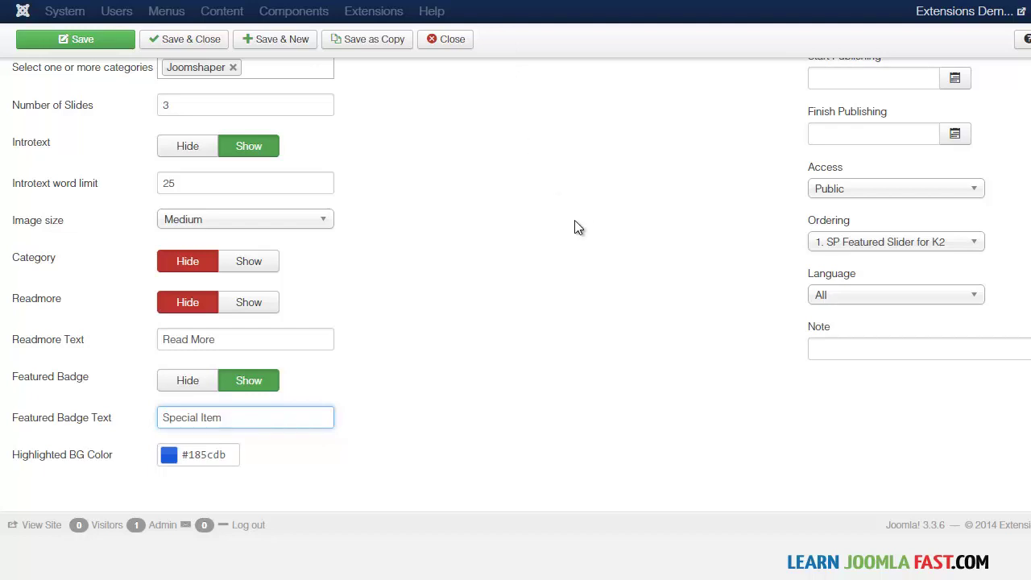
{"action": "scroll", "coordinate": [748, 302], "scroll_direction": "up", "scroll_amount": 3}
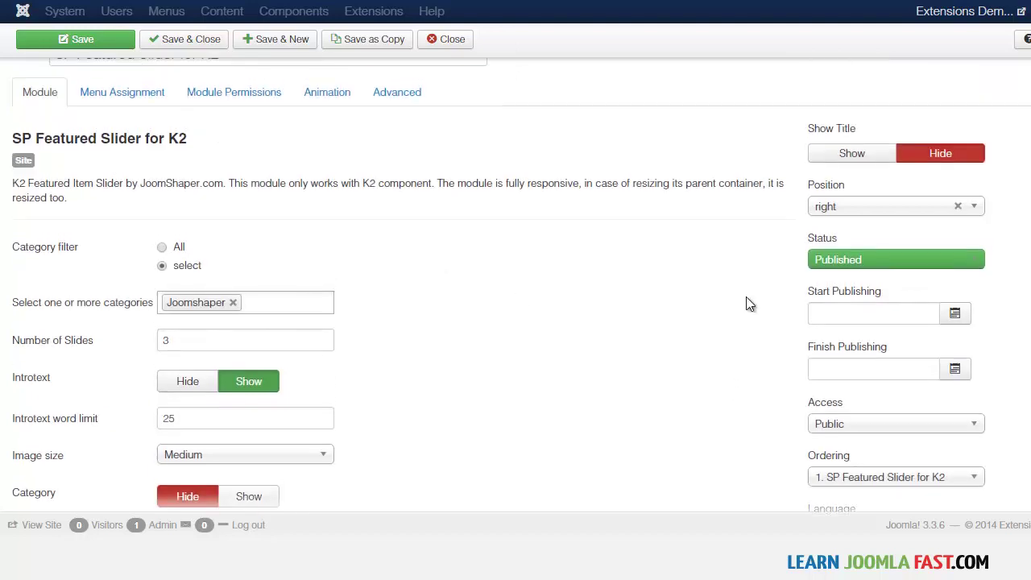
{"action": "left_click", "coordinate": [327, 96]}
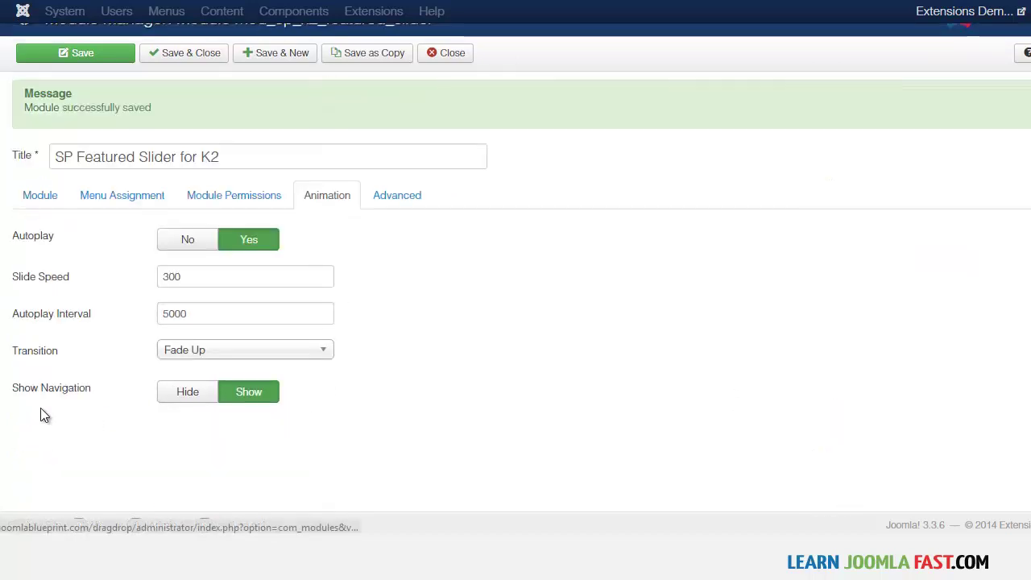
Step: Hide the slider navigation, save, and reload the site to see the blue Special Item badge
{"action": "left_click", "coordinate": [191, 399]}
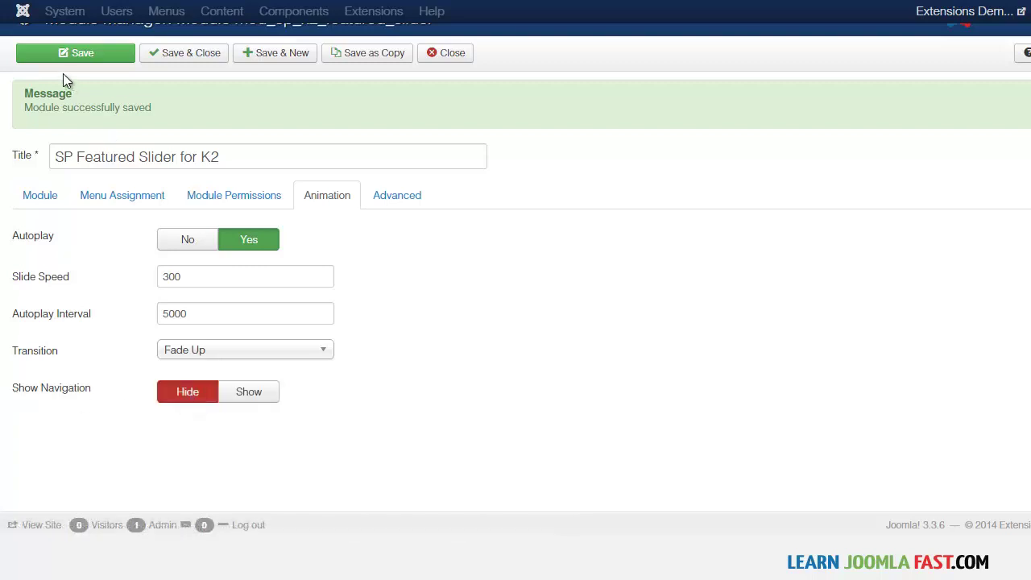
{"action": "left_click", "coordinate": [113, 58]}
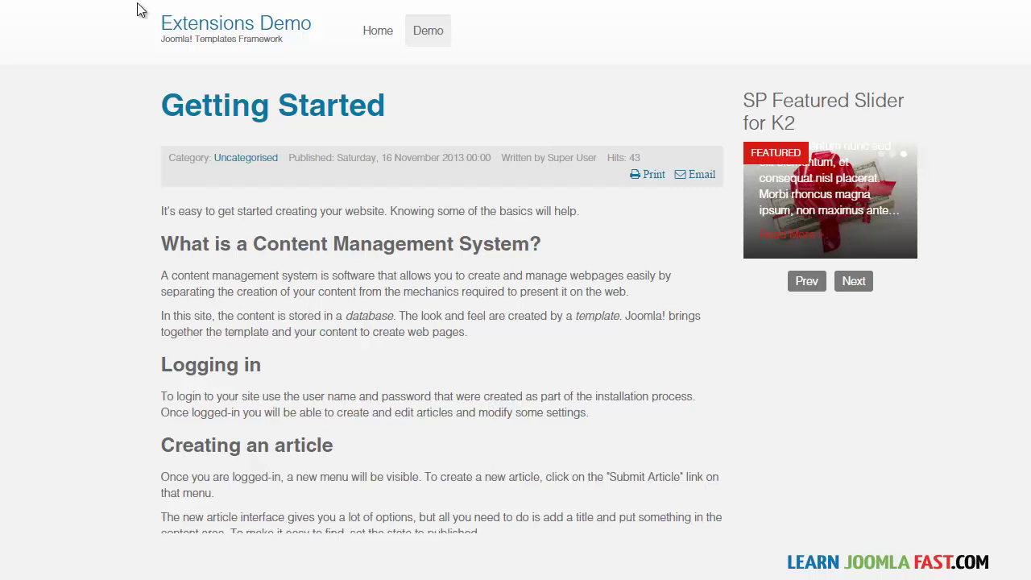
{"action": "key", "text": "F5"}
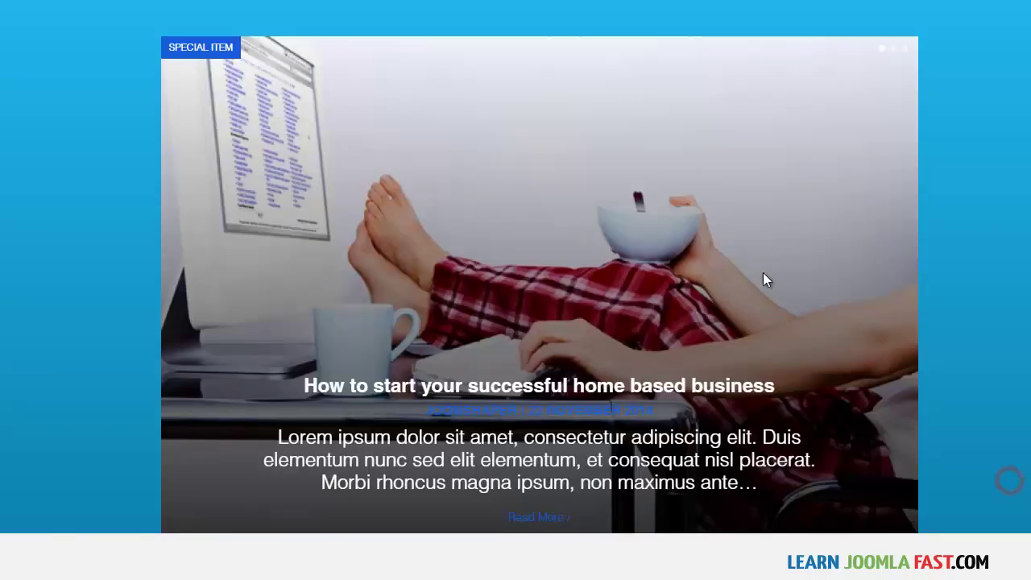
Step: Scroll the front-end page while the slider cycles through its three slides
{"action": "scroll", "coordinate": [762, 272], "scroll_direction": "down", "scroll_amount": 1}
{"action": "scroll", "coordinate": [762, 272], "scroll_direction": "up", "scroll_amount": 1}
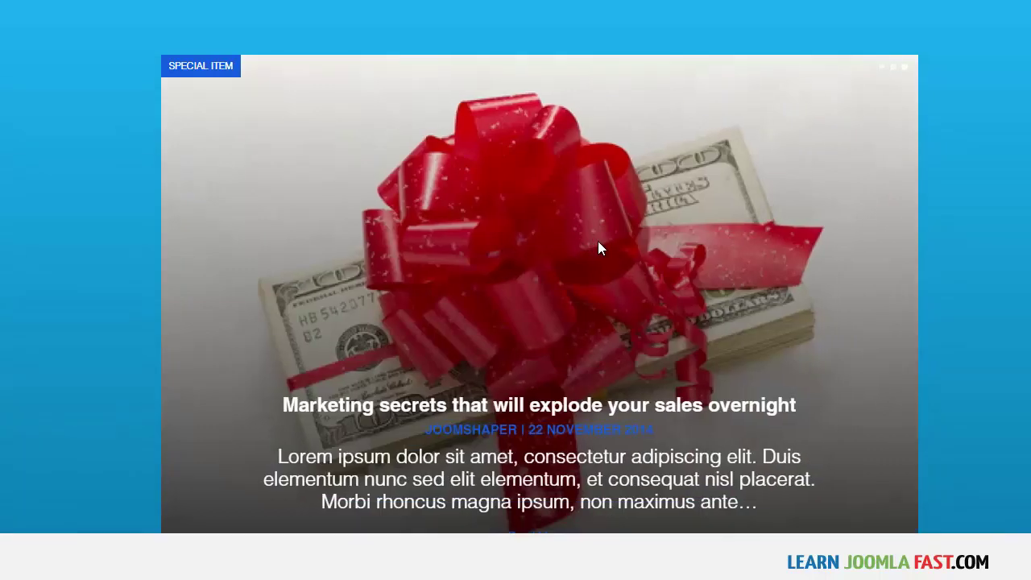
{"action": "scroll", "coordinate": [555, 419], "scroll_direction": "down", "scroll_amount": 1}
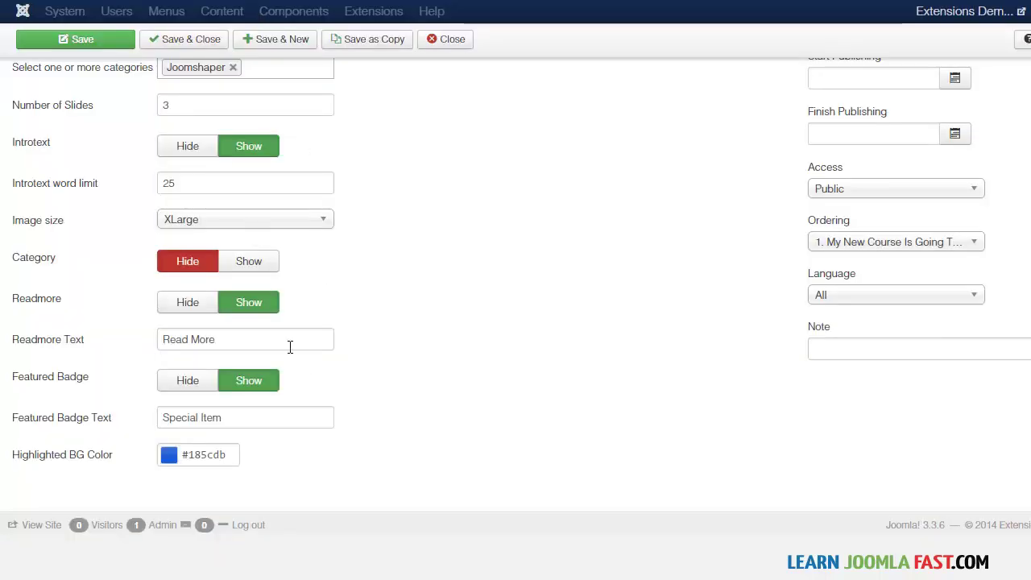
Step: Set the intro text word limit to 20 and hide the intro text on slides
{"action": "double_click", "coordinate": [220, 183]}
{"action": "type", "text": "20"}
{"action": "left_click", "coordinate": [189, 148]}
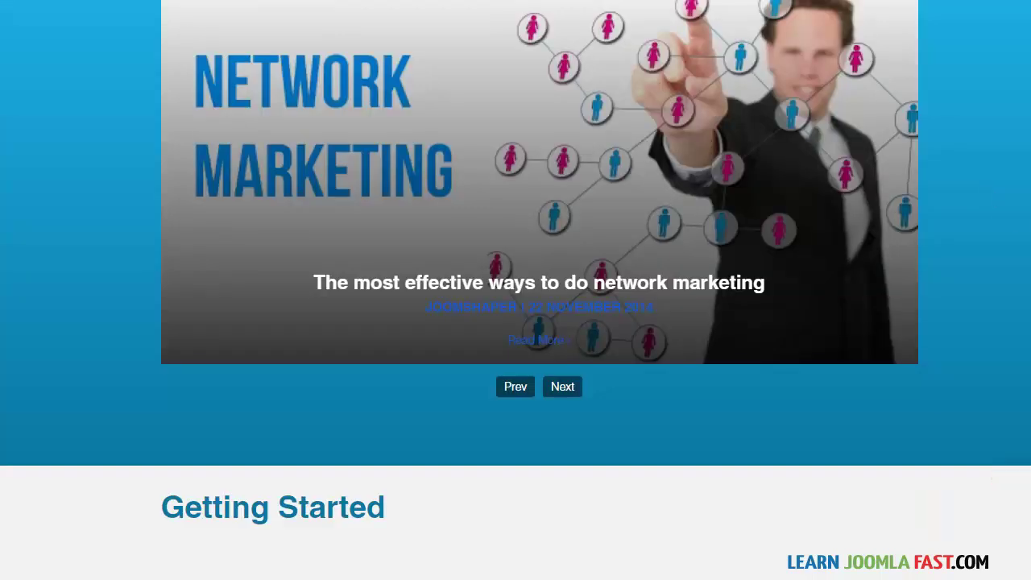
{"action": "scroll", "coordinate": [640, 282], "scroll_direction": "up", "scroll_amount": 1}
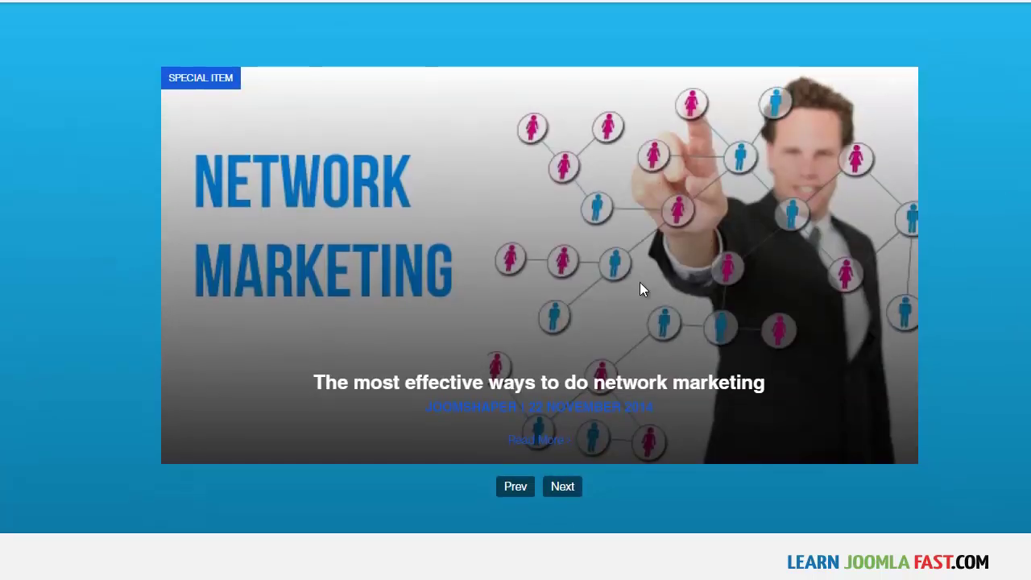